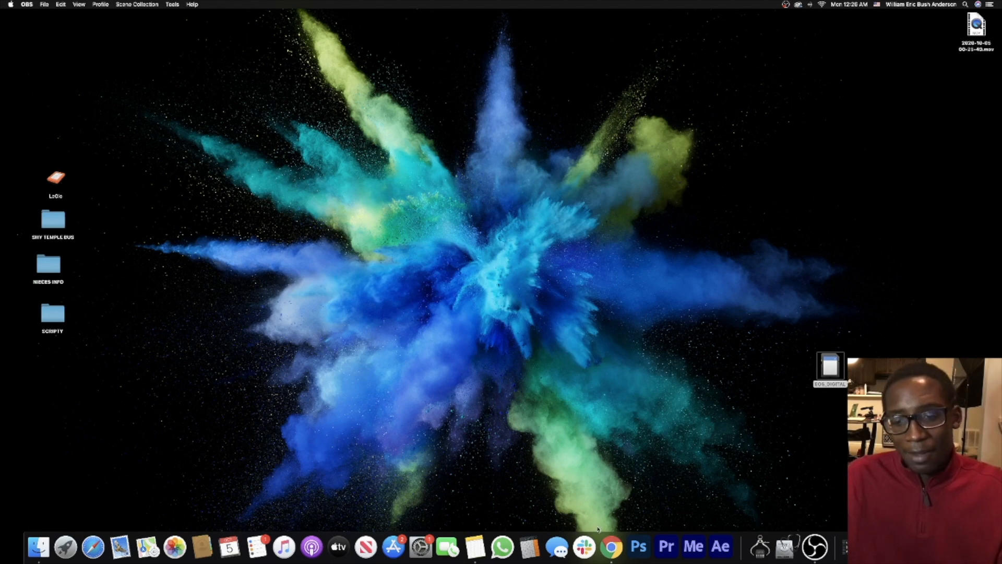
# Switch to Premiere Pro and start a new project.
pyautogui.click(664, 546)
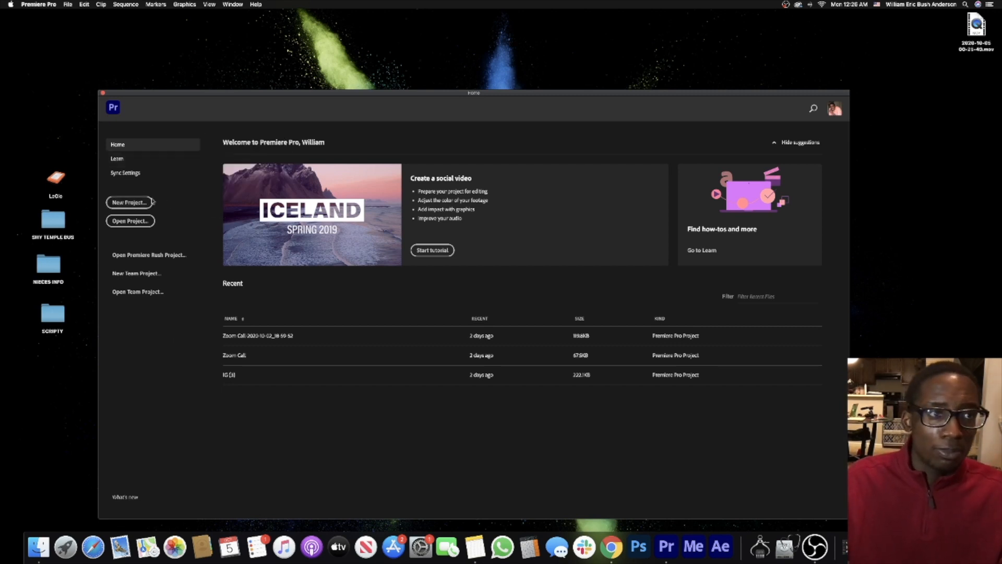
pyautogui.click(69, 5)
pyautogui.moveTo(82, 14)
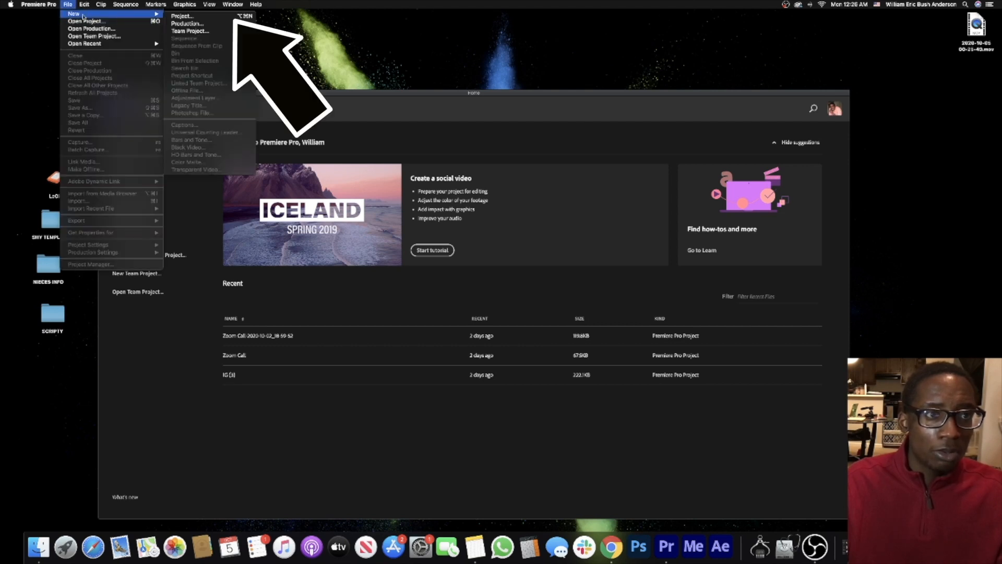
pyautogui.click(218, 234)
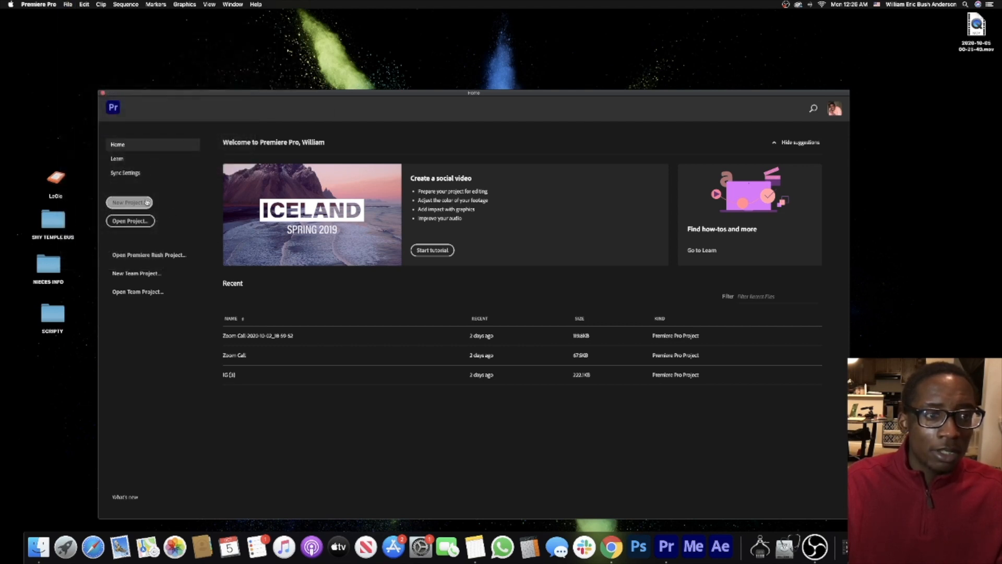
pyautogui.click(136, 204)
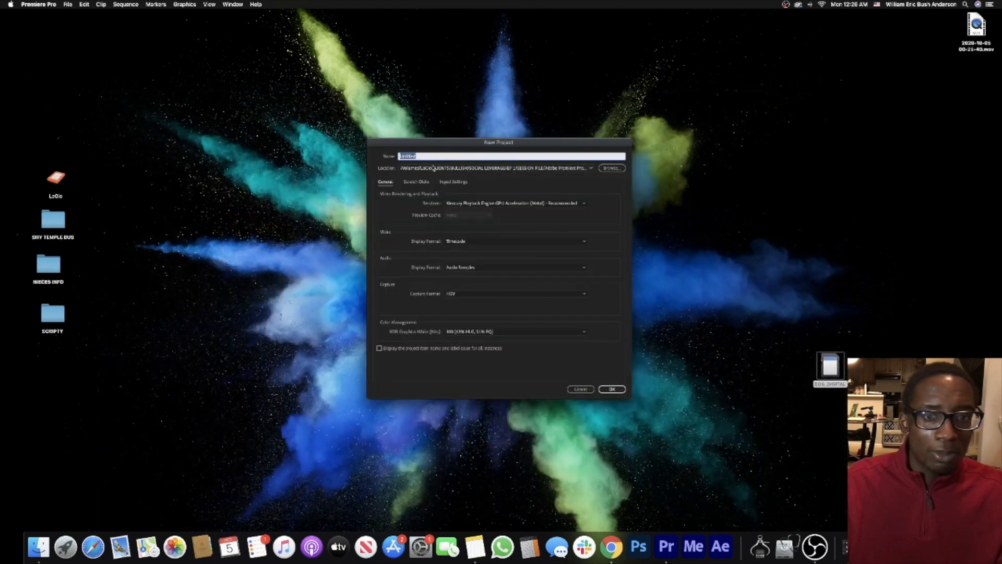
# Set the project location to the NICKELODEON folder inside the client's folder under CLIENTS on the LaCie drive.
pyautogui.click(605, 169)
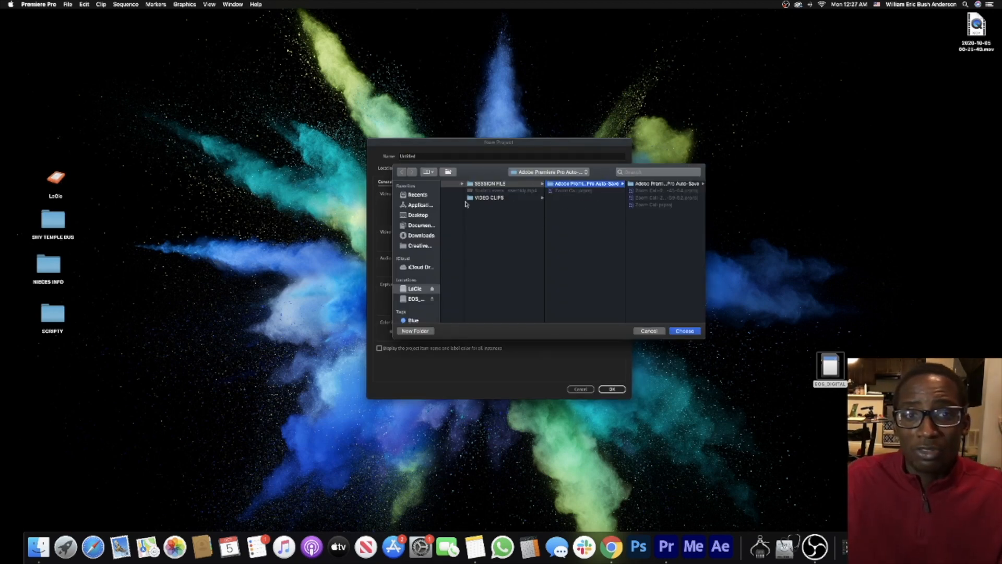
pyautogui.click(537, 172)
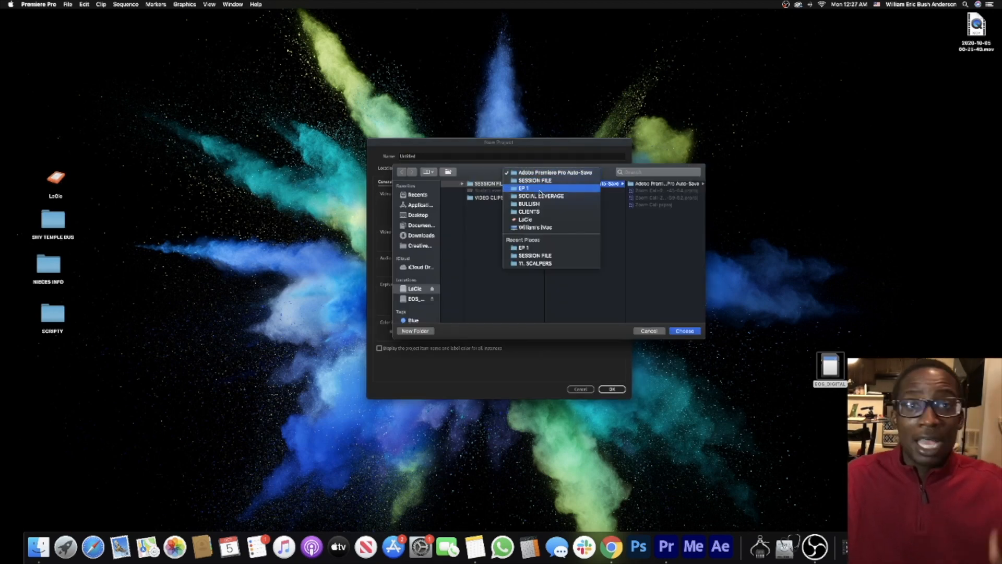
pyautogui.click(541, 213)
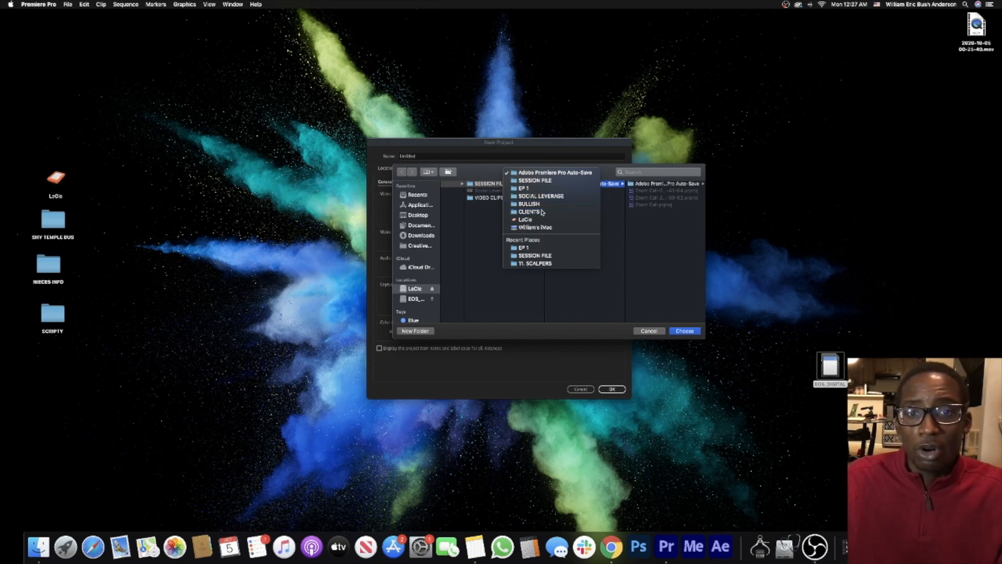
pyautogui.click(553, 191)
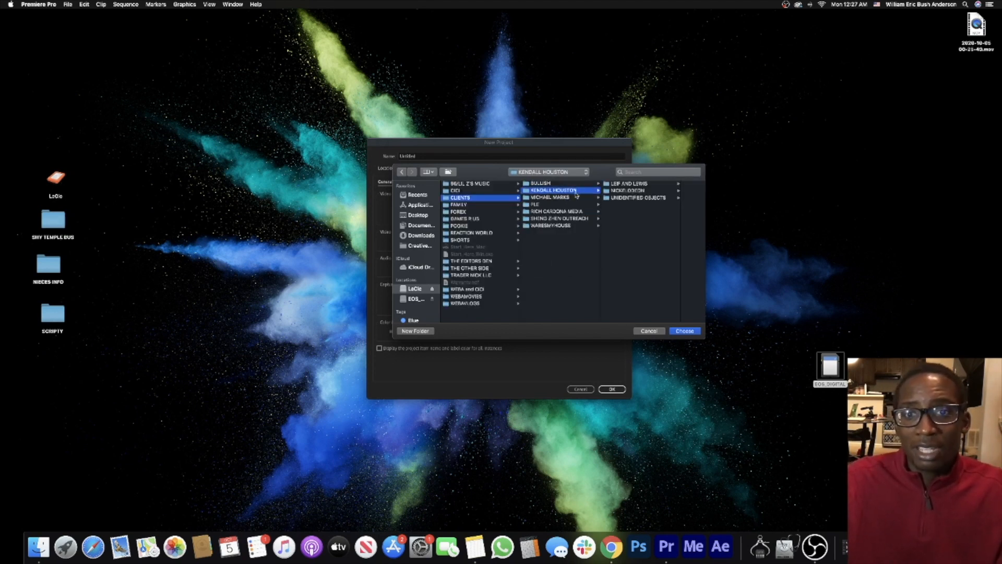
pyautogui.click(644, 191)
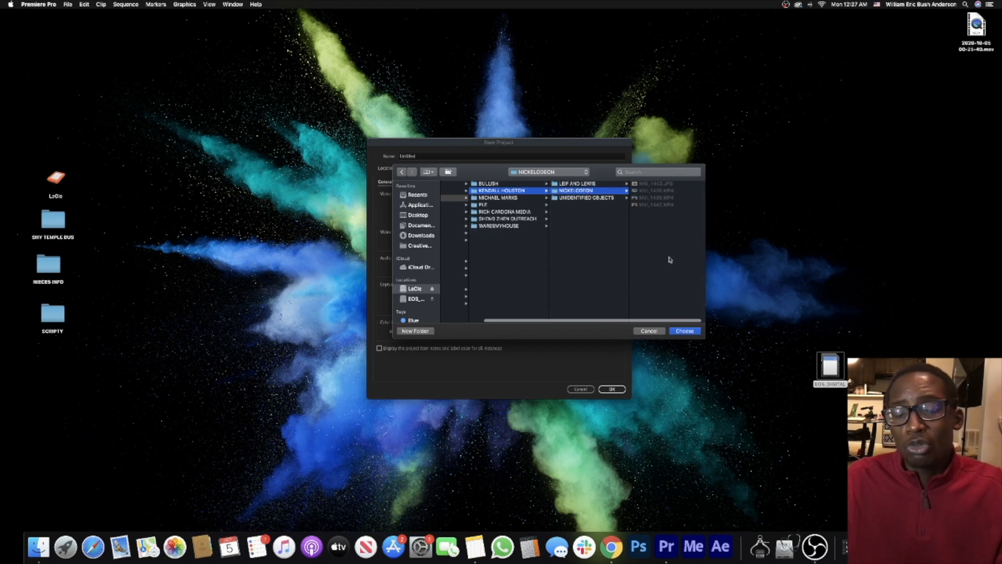
pyautogui.click(685, 331)
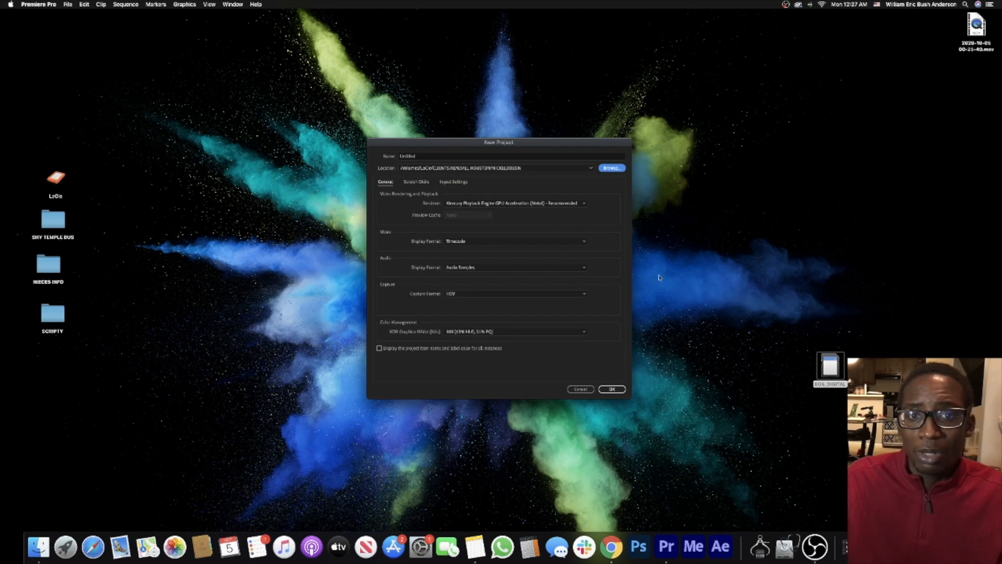
# Name the project "Nickelodeon" and create it.
pyautogui.click(506, 156)
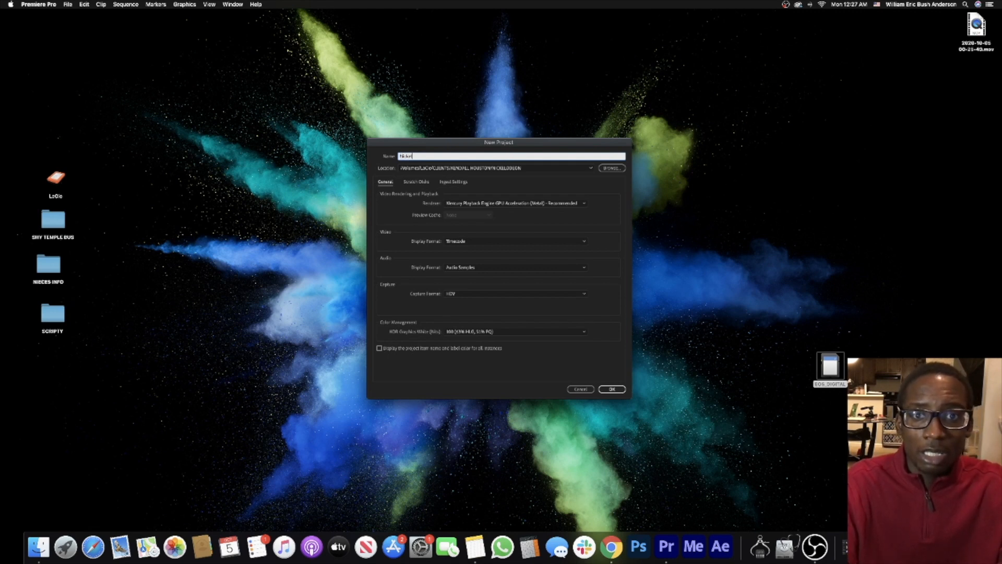
pyautogui.write('Nickelodeon')
pyautogui.press('Return')
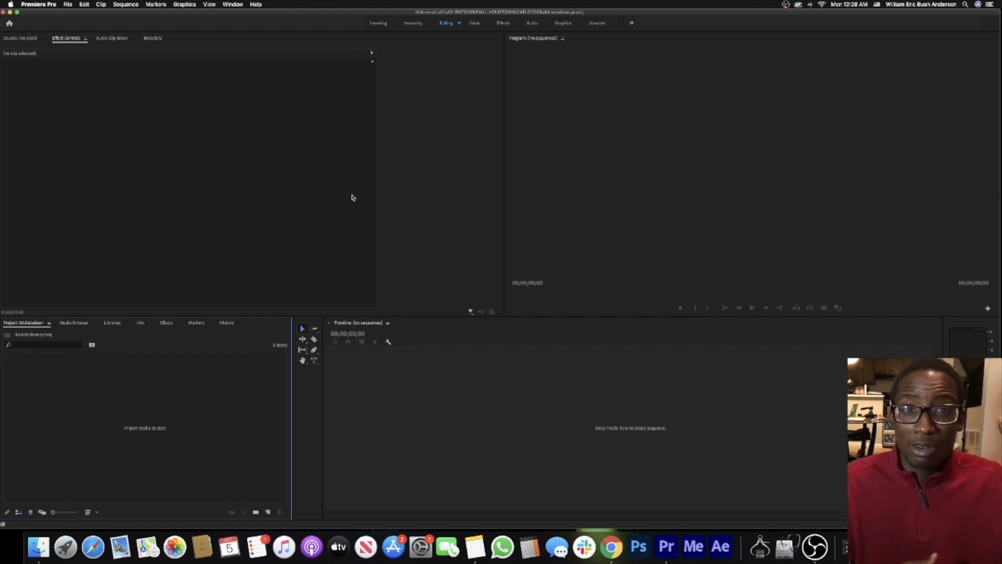
# Import the three MVI video clips from the NICKELODEON folder and order them by List View Sort.
pyautogui.rightClick(200, 411)
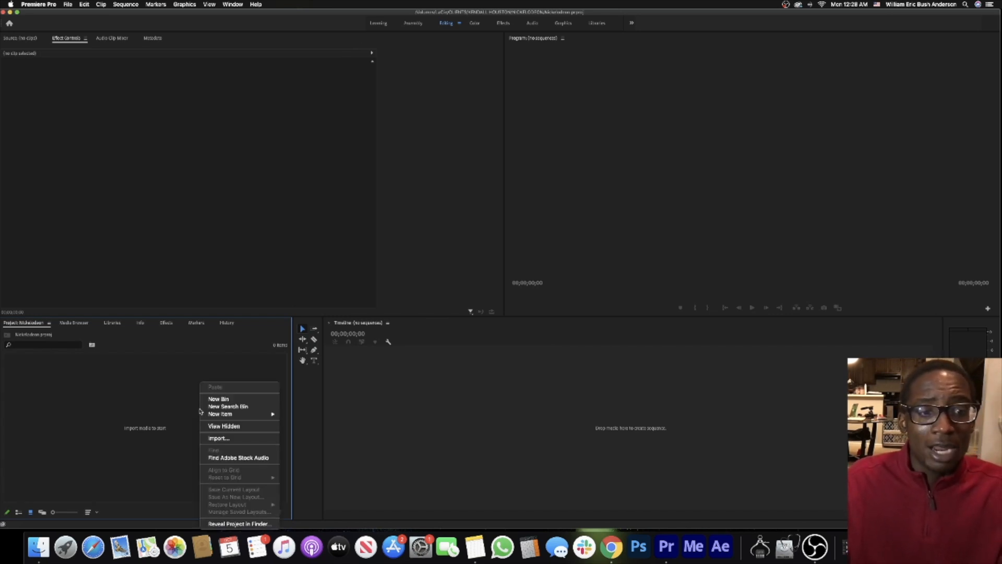
pyautogui.click(228, 442)
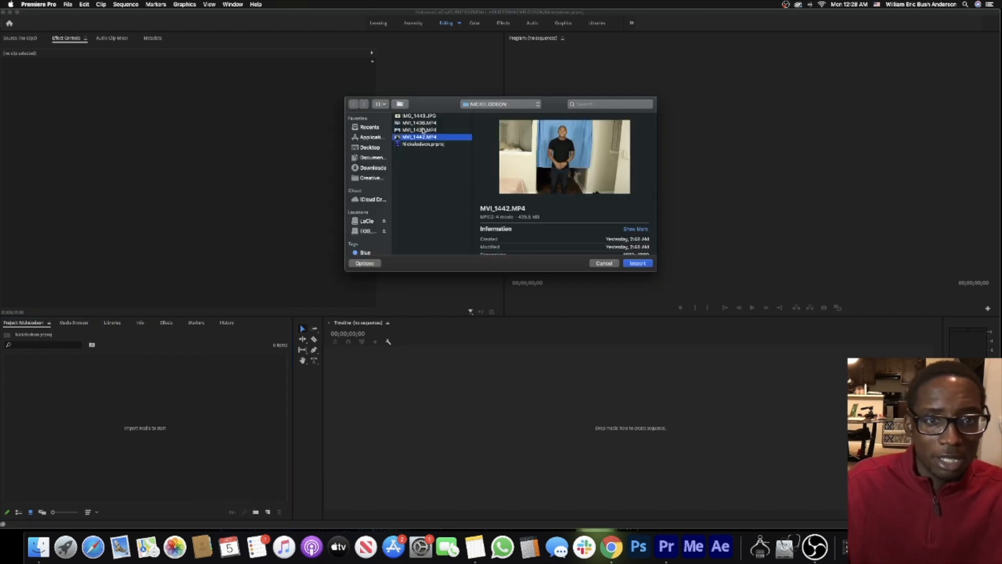
pyautogui.keyDown('shift'); pyautogui.click(423, 130); pyautogui.keyUp('shift')
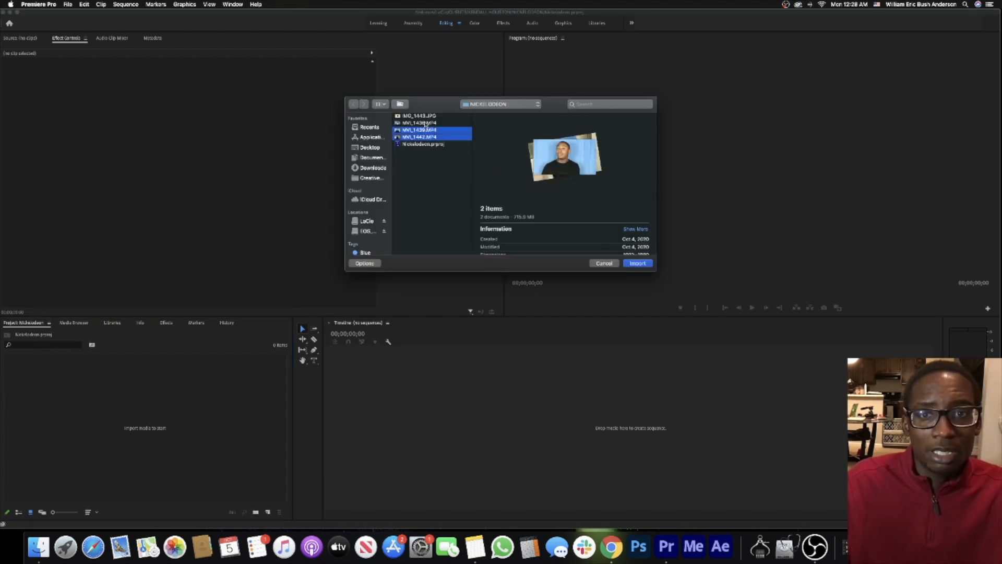
pyautogui.click(637, 263)
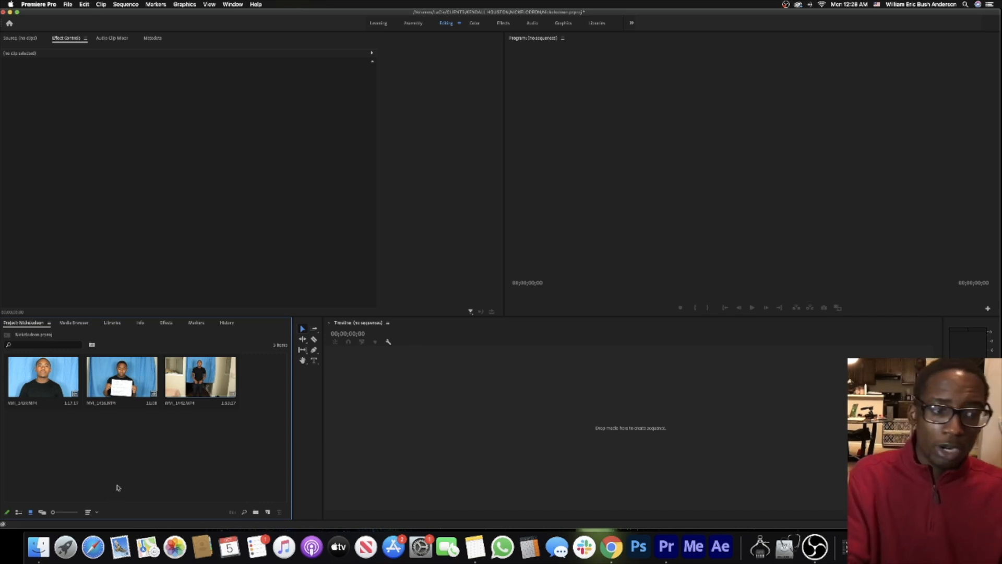
pyautogui.click(97, 515)
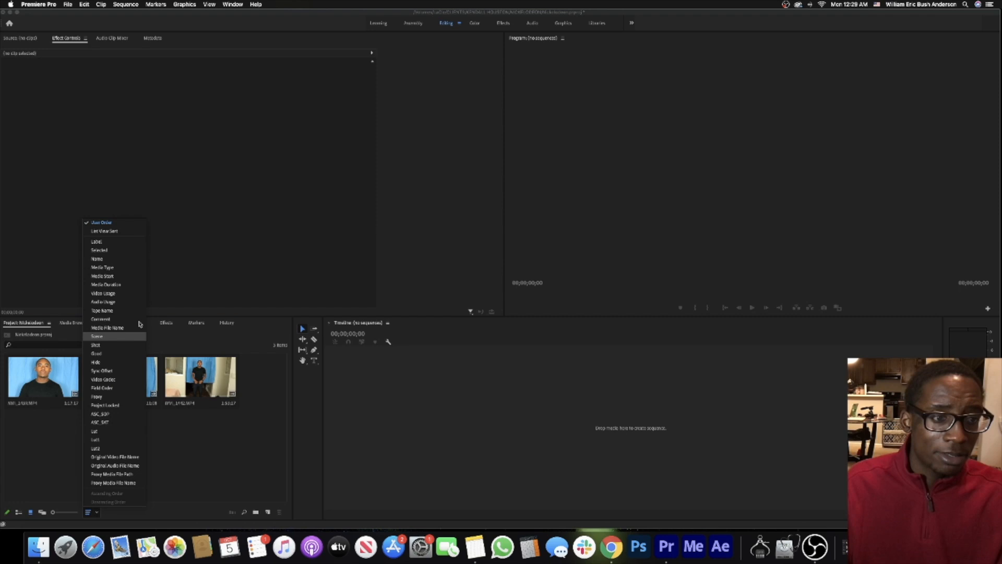
pyautogui.click(128, 232)
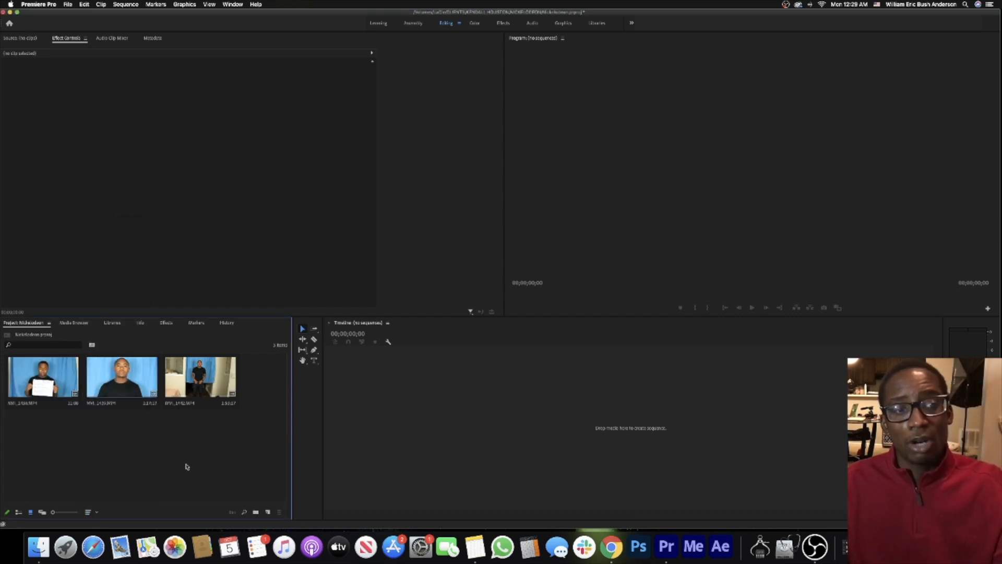
# Create a sequence from the close-up clip MVI_1439, undo the clip's placement, and place it again at the start of the timeline.
pyautogui.click(122, 377)
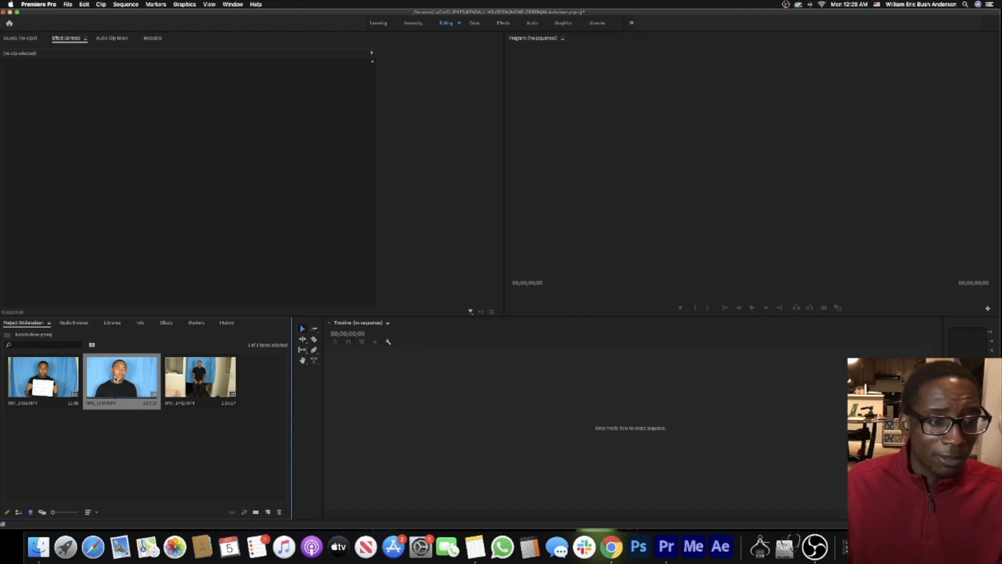
pyautogui.moveTo(379, 405); pyautogui.dragTo(379, 405)
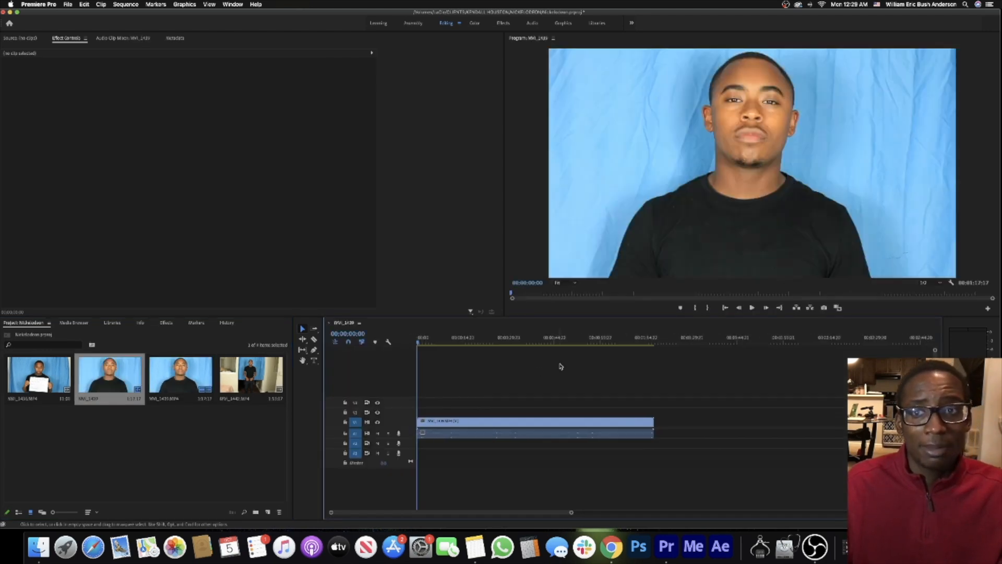
pyautogui.press('super+z')
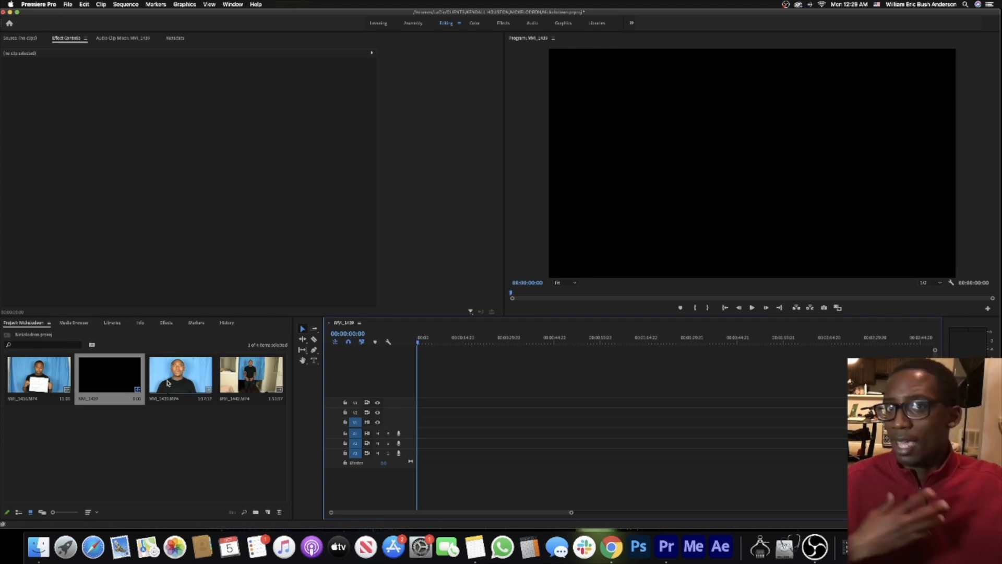
pyautogui.moveTo(167, 382); pyautogui.dragTo(418, 433)
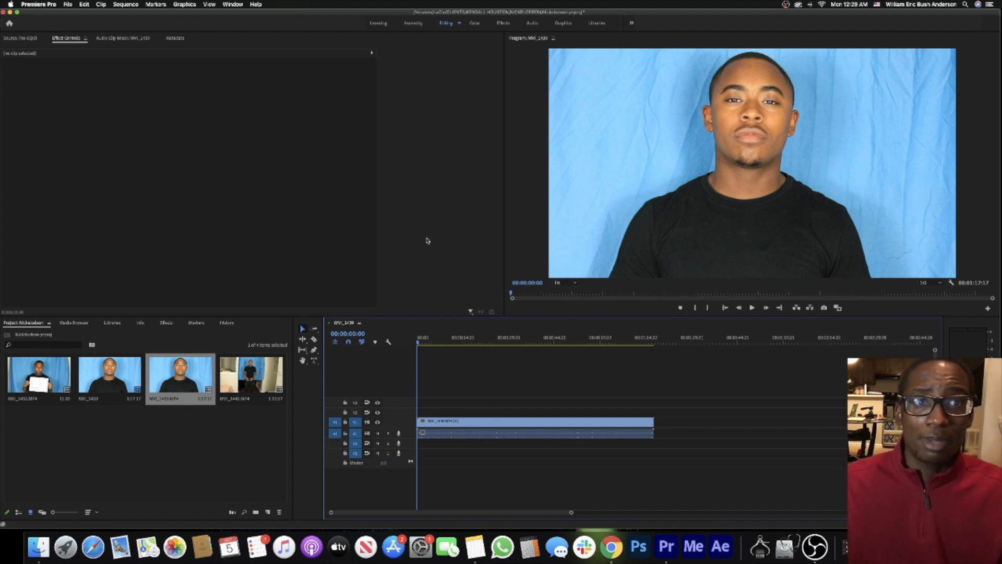
# Try a frame size of 1080 by 1080 for the sequence, and undo the change.
pyautogui.click(125, 4)
pyautogui.moveTo(185, 5)
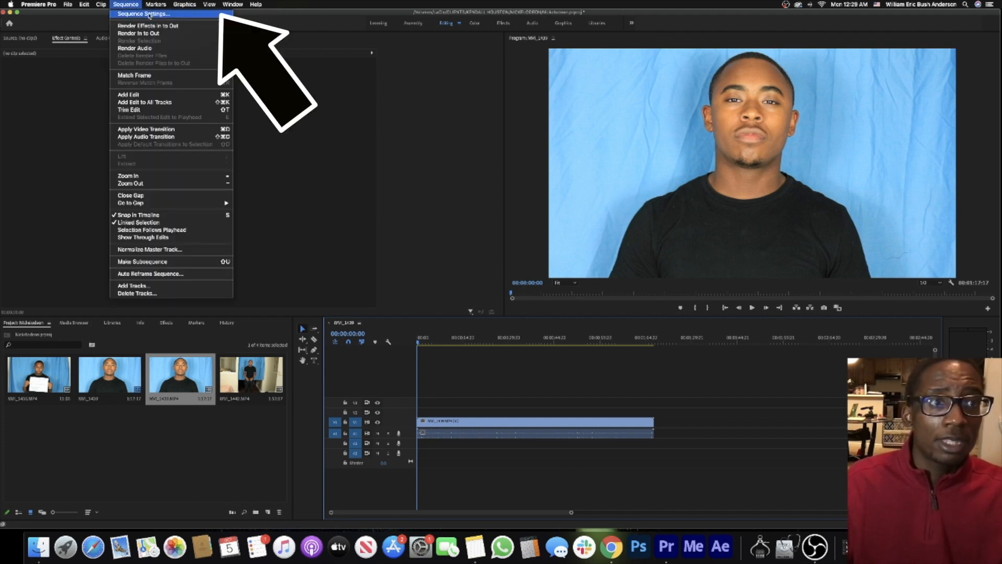
pyautogui.click(148, 14)
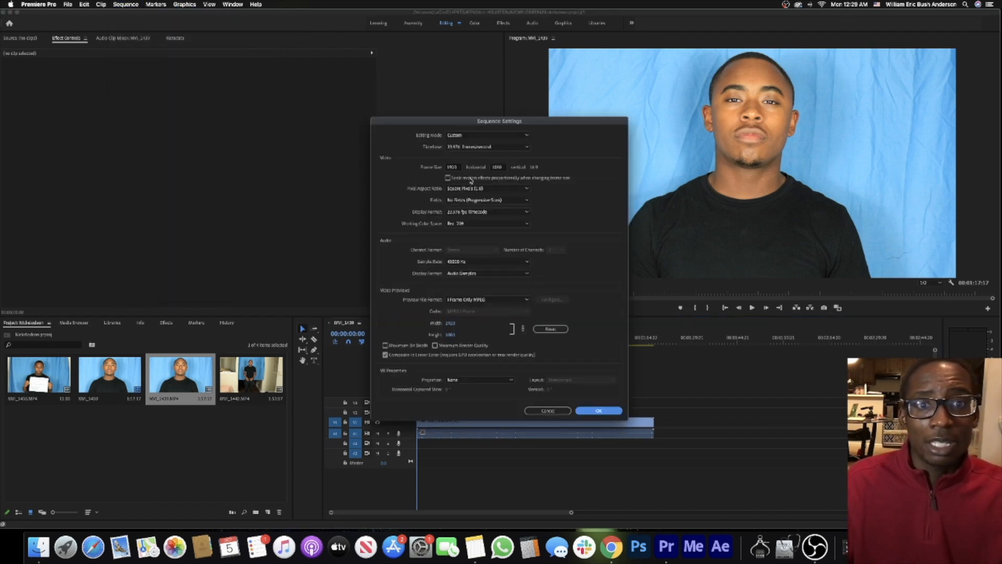
pyautogui.click(452, 167)
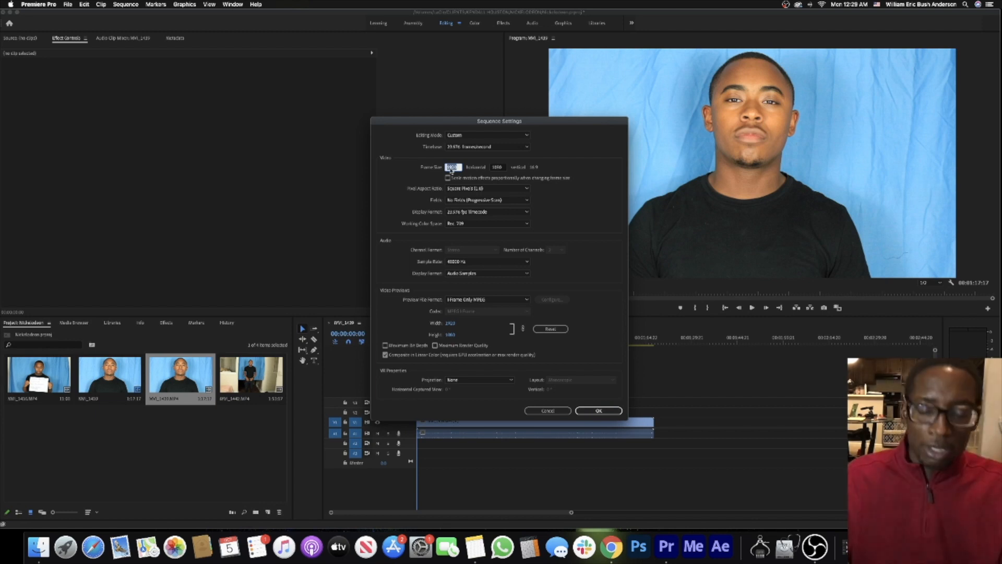
pyautogui.write('1080')
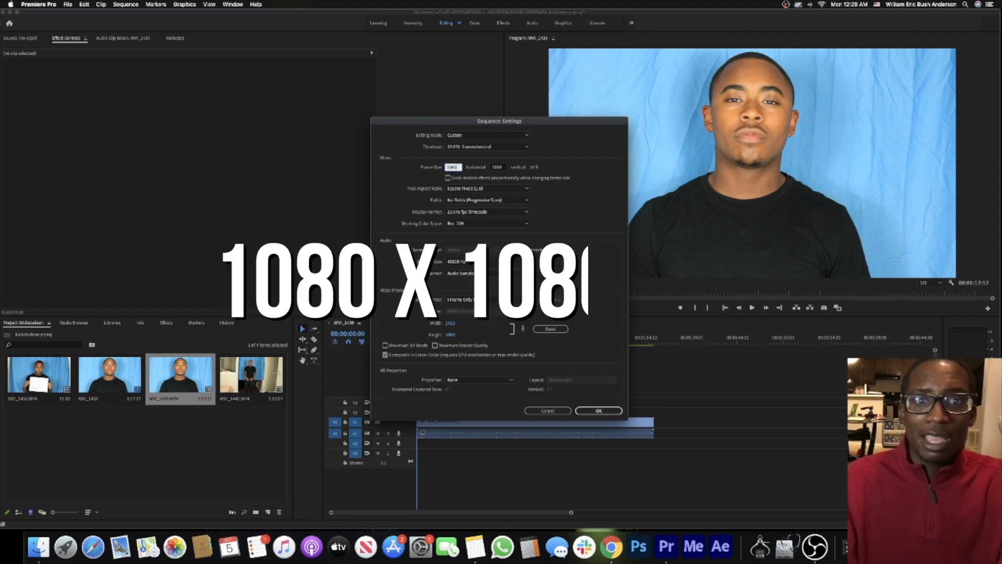
pyautogui.click(566, 192)
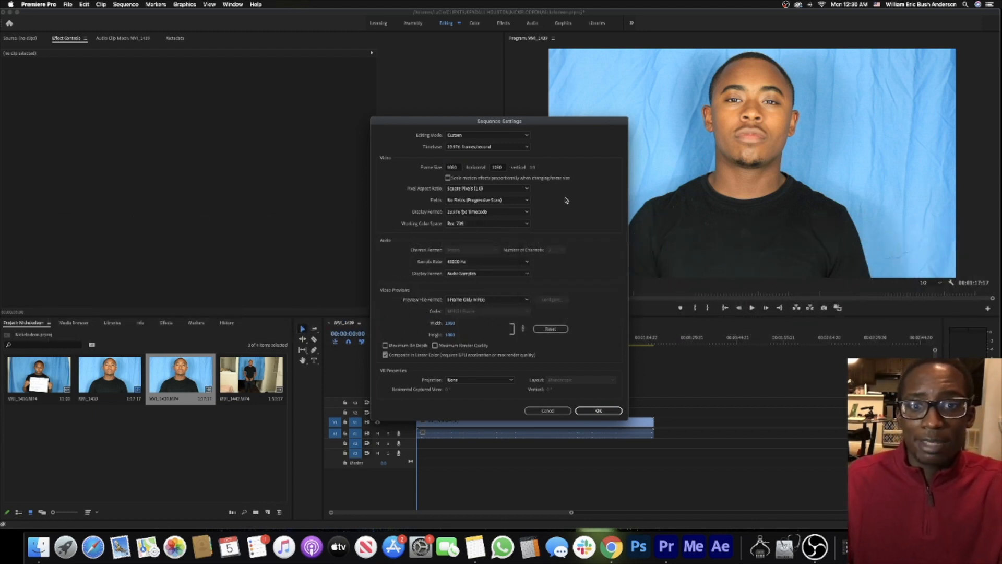
pyautogui.click(599, 411)
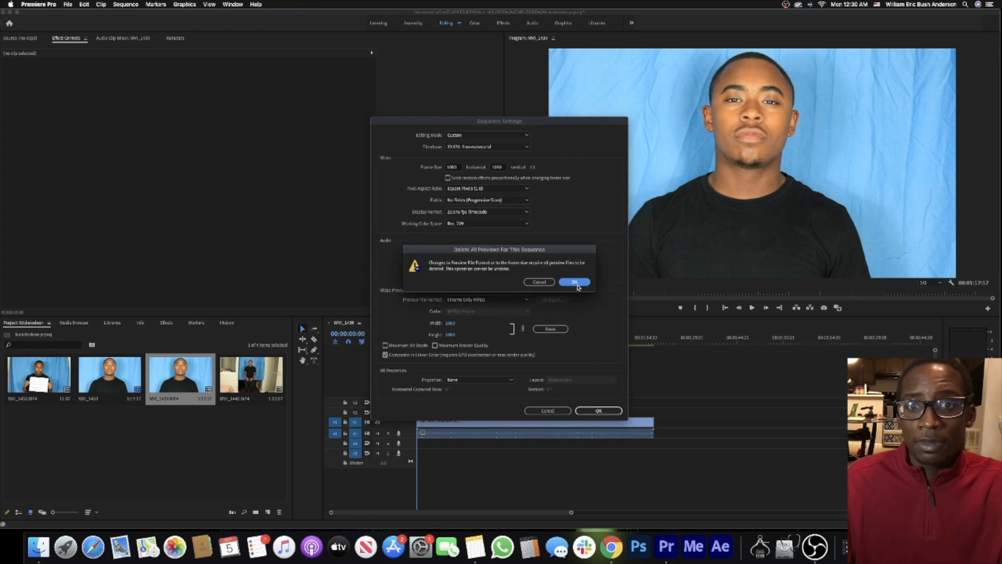
pyautogui.click(572, 282)
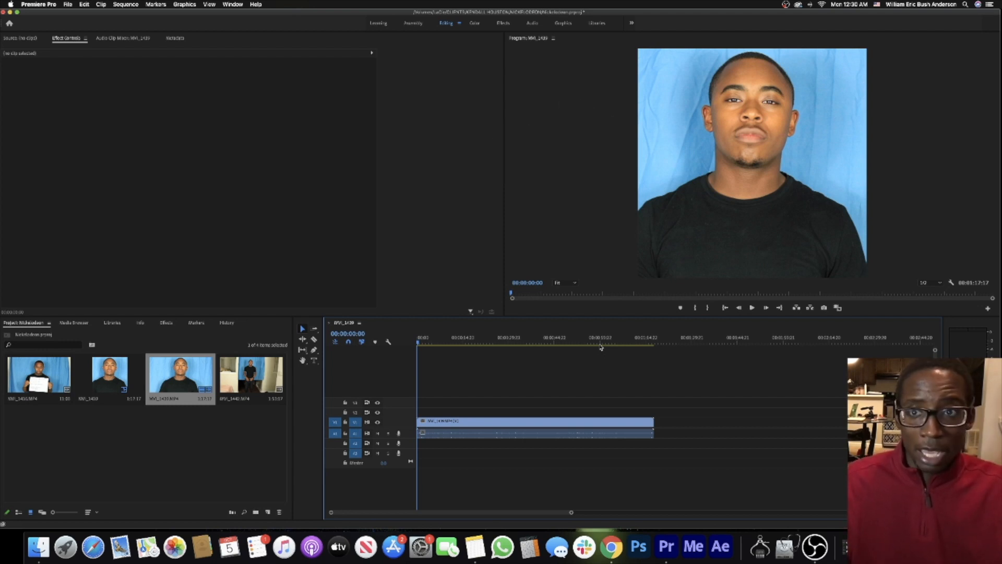
pyautogui.press('super+z')
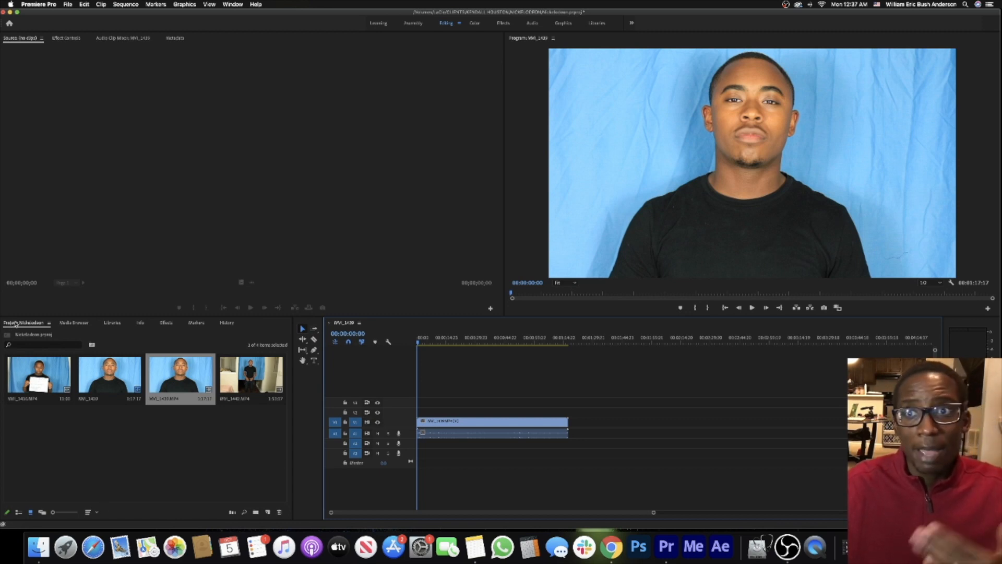
# Dock the Project panel above the timeline and add the MVI_1442 and MVI_1439 clips after the sequence's first clip.
pyautogui.moveTo(16, 325); pyautogui.dragTo(388, 345)
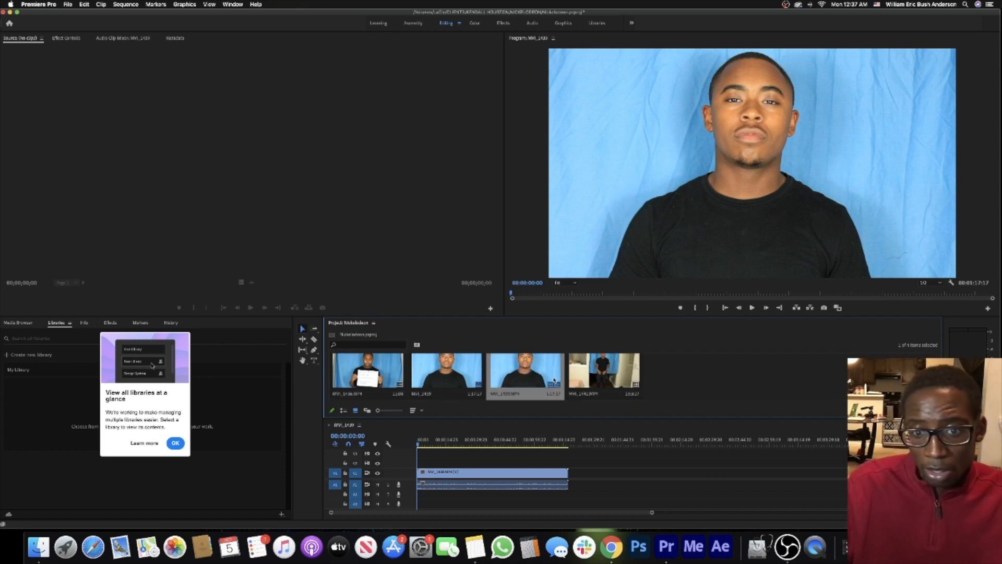
pyautogui.moveTo(594, 375); pyautogui.dragTo(596, 476)
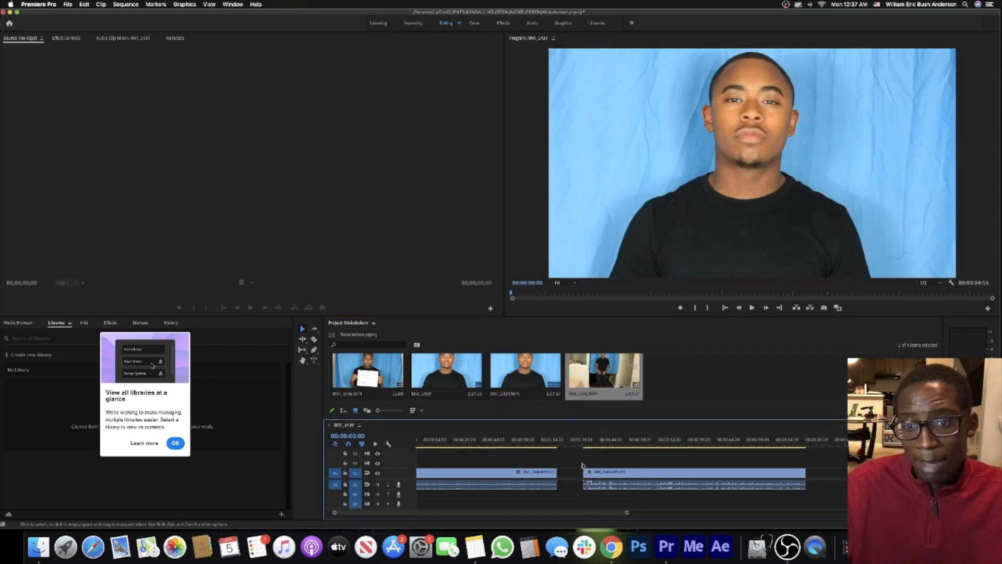
pyautogui.moveTo(444, 379); pyautogui.dragTo(630, 403)
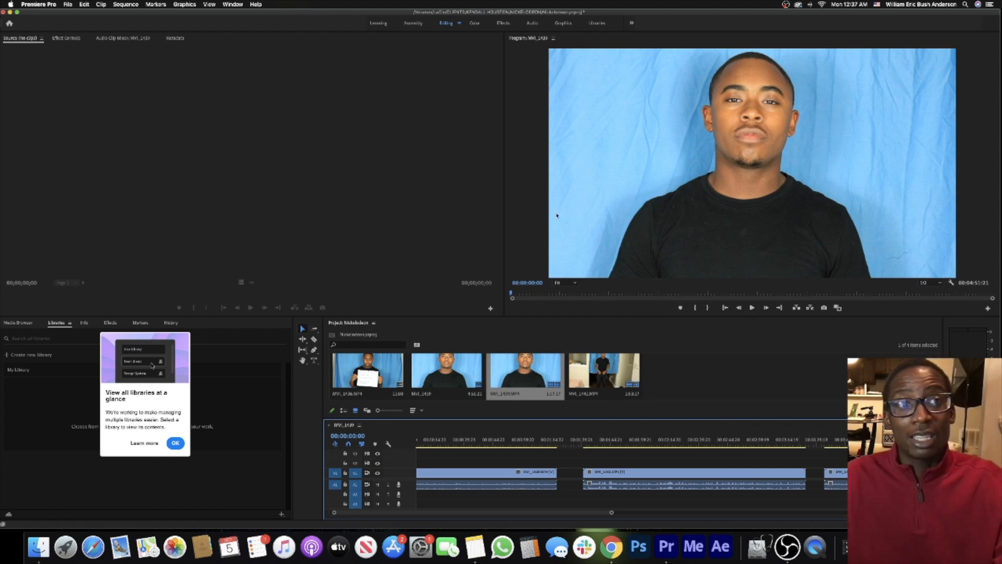
# Reset the Editing workspace to its saved layout.
pyautogui.click(230, 5)
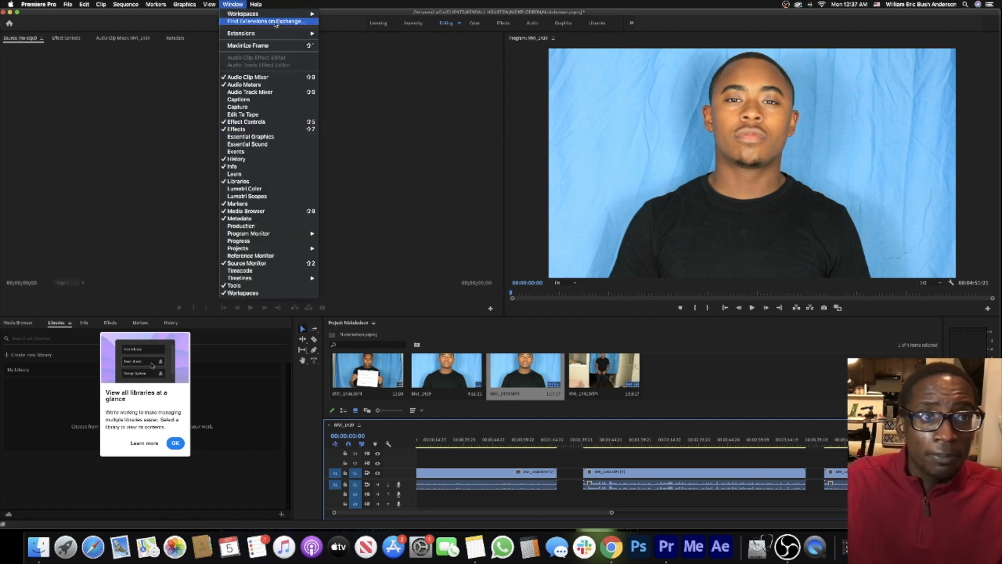
pyautogui.moveTo(275, 14)
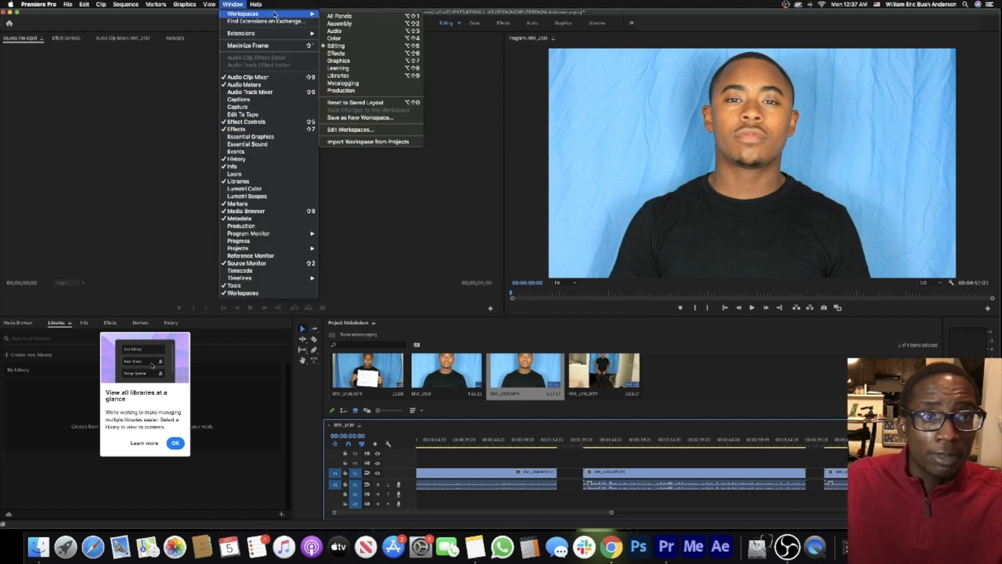
pyautogui.click(386, 104)
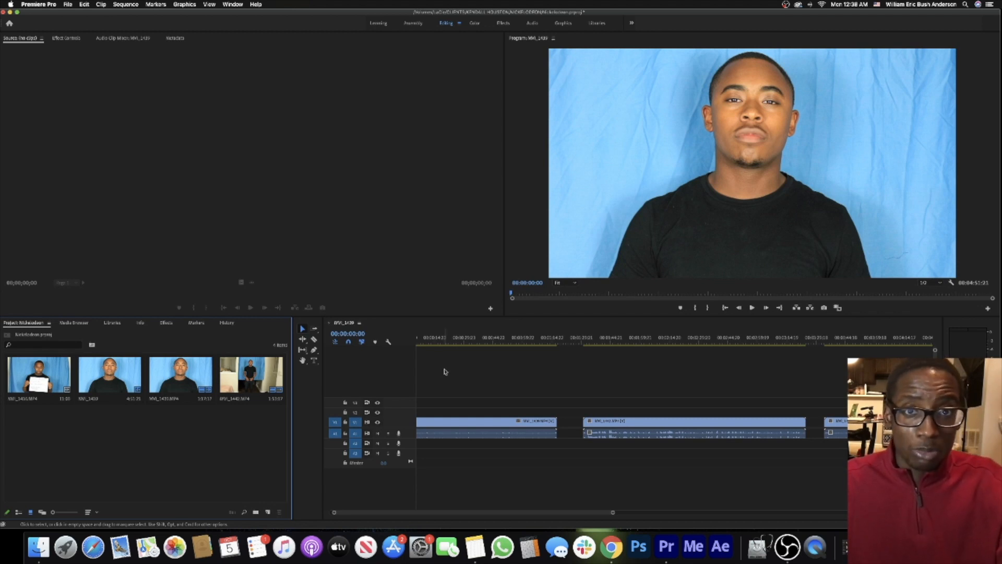
# Play the first two seconds of the sequence to look for a cut point in the opening clip.
pyautogui.press('c')
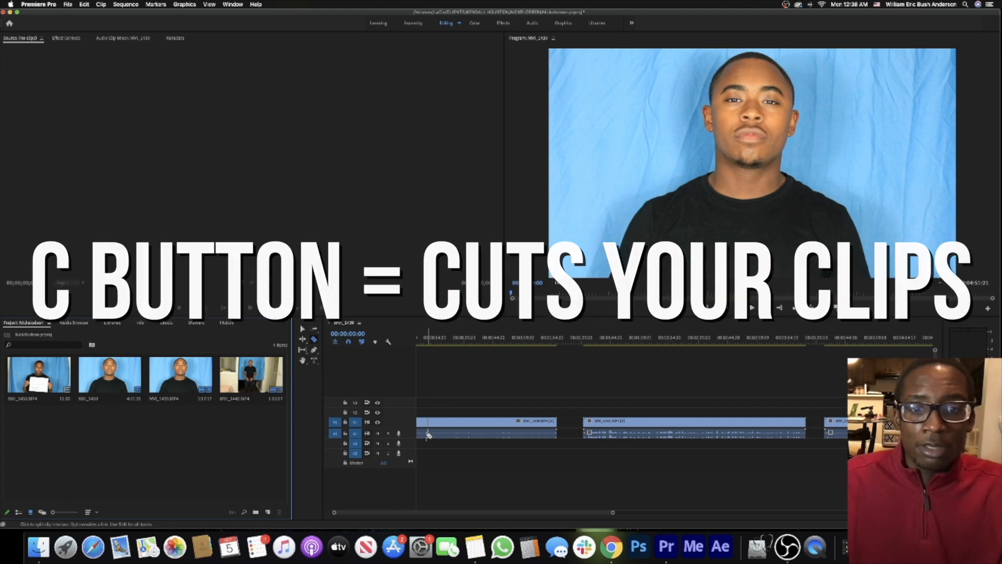
pyautogui.press('space')
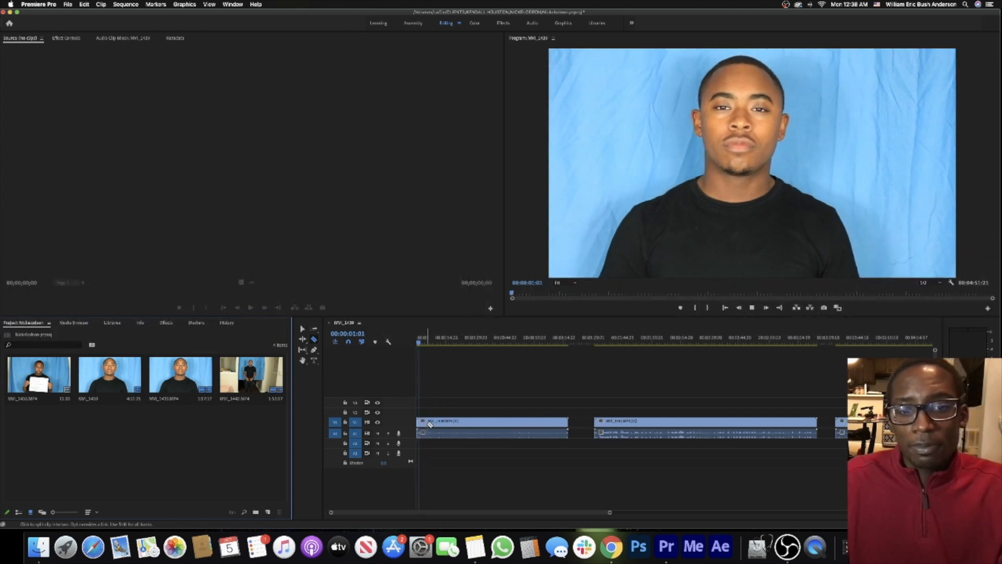
pyautogui.press('space')
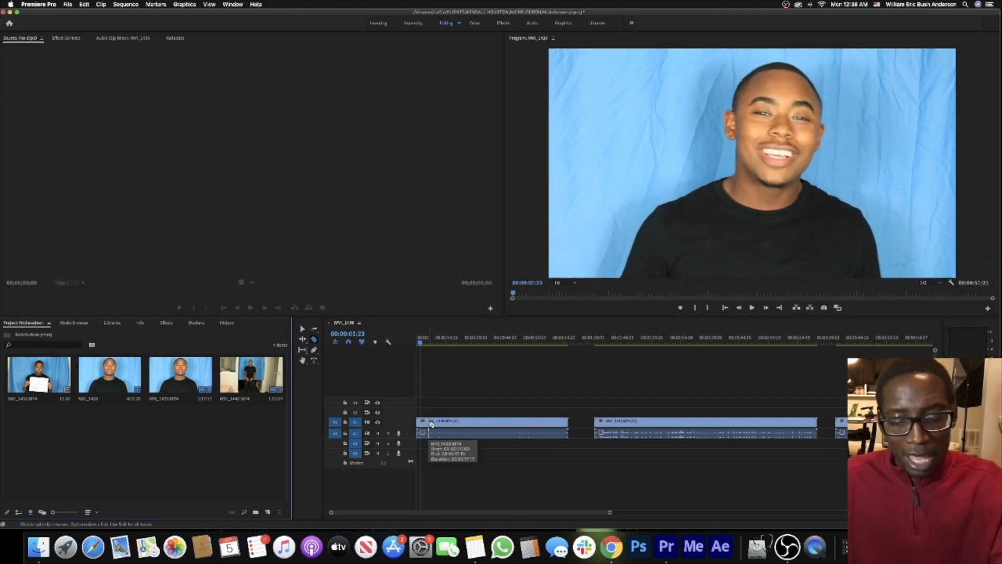
pyautogui.press('=')
pyautogui.press('-')
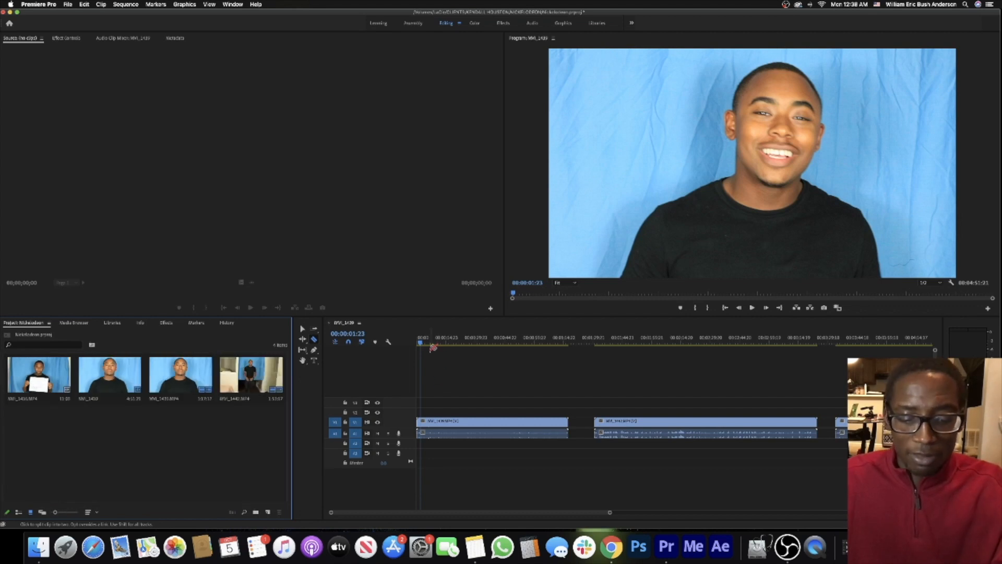
# Play the first clip from its start and split it at 00:00:01:12 with the Razor tool.
pyautogui.press('v')
pyautogui.click(427, 342)
pyautogui.press('=')
pyautogui.press('=')
pyautogui.press('=')
pyautogui.moveTo(428, 342); pyautogui.dragTo(285, 345)
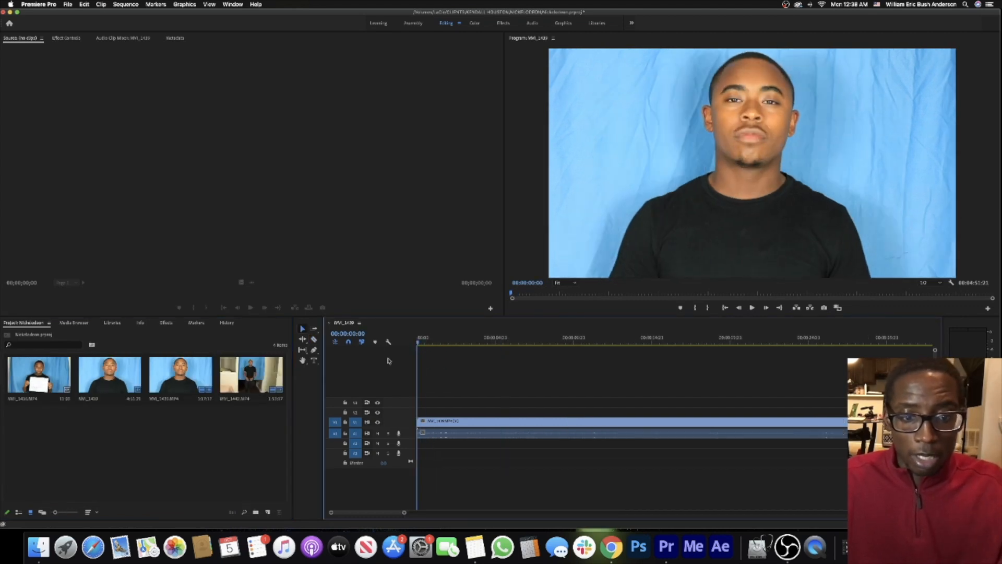
pyautogui.press('c')
pyautogui.press('space')
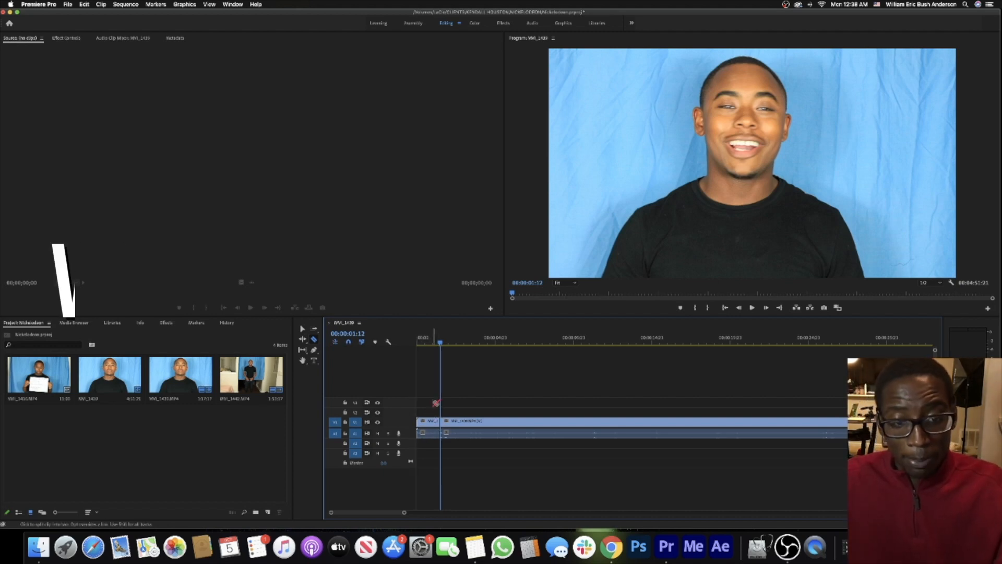
# Delete the short segment before the cut and close the gap it leaves at the timeline's start.
pyautogui.press('v')
pyautogui.click(428, 427)
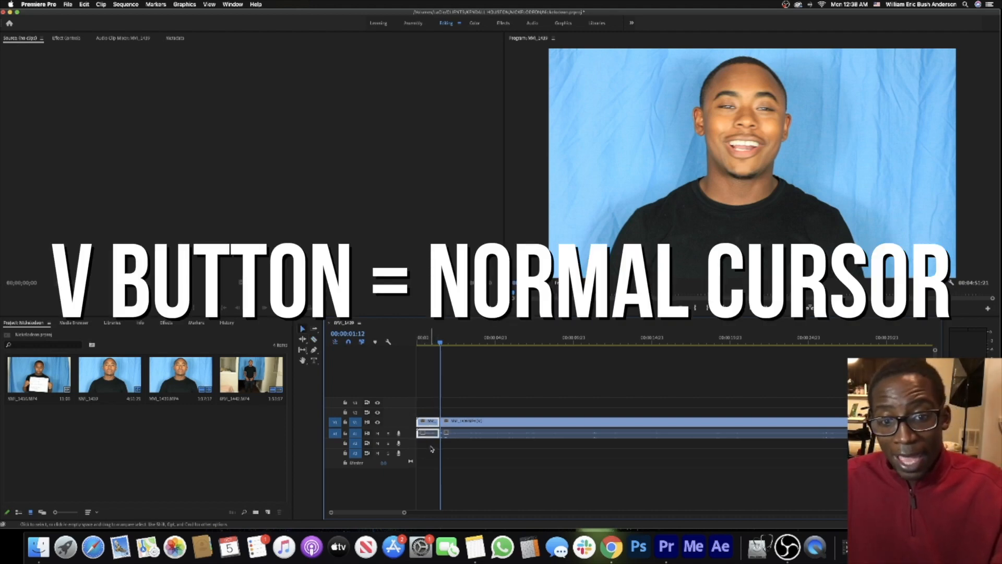
pyautogui.press('Delete')
pyautogui.click(428, 422)
pyautogui.press('Delete')
pyautogui.press('\\')
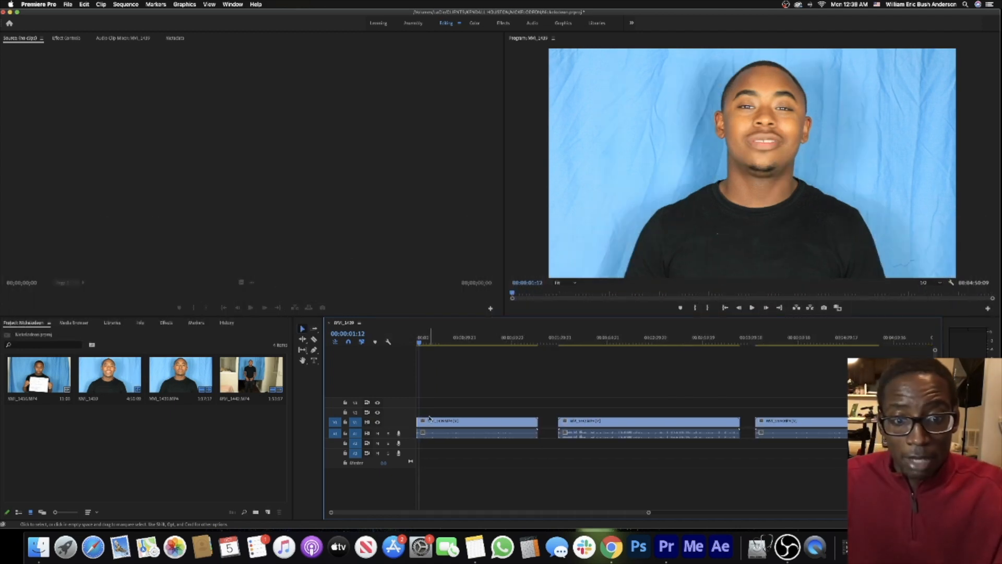
# Play the trimmed sequence from the beginning to check its new opening.
pyautogui.press('Home')
pyautogui.press('space')
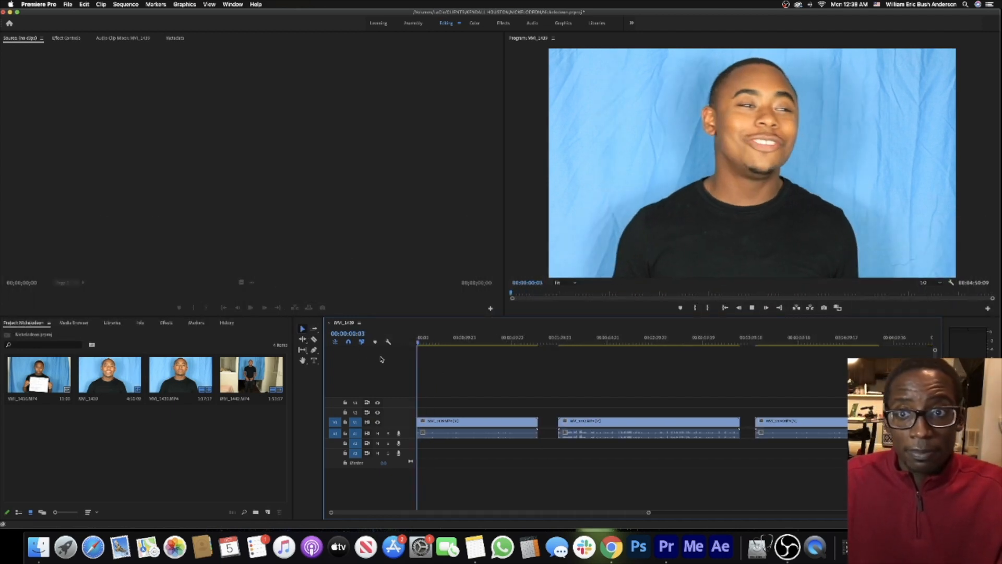
pyautogui.press('space')
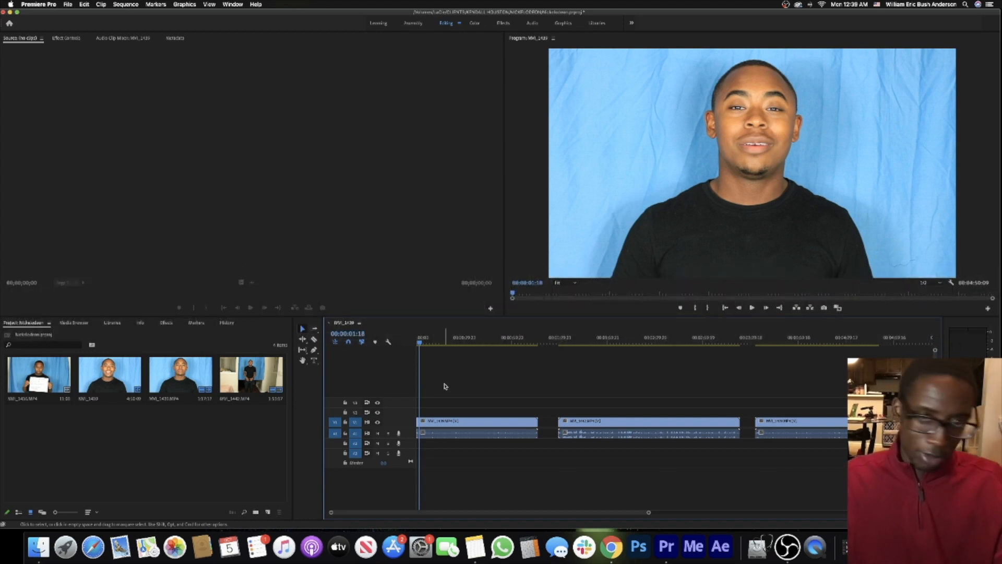
# Add five video tracks after Video 3 and five audio tracks after Audio 3 to the sequence.
pyautogui.rightClick(395, 404)
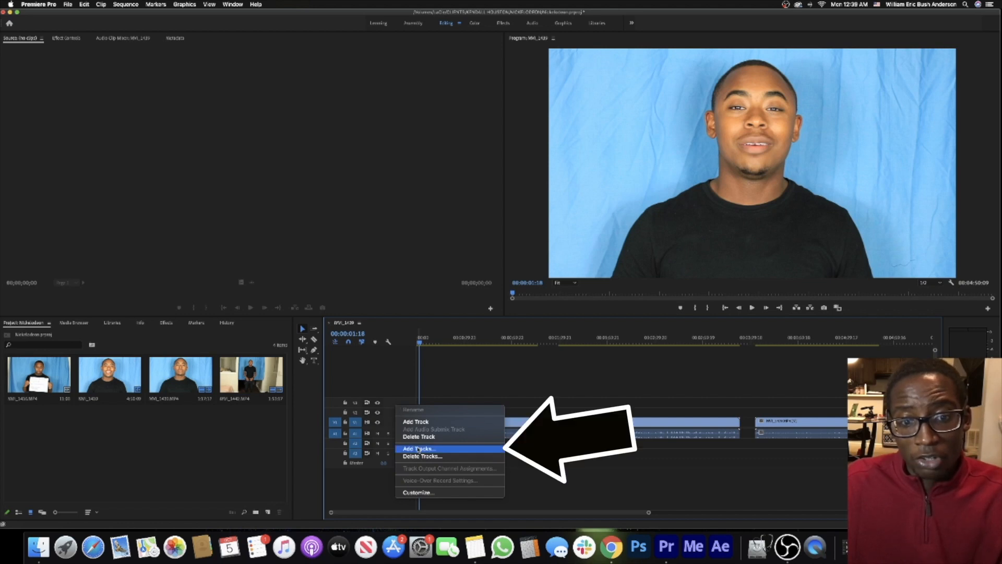
pyautogui.click(420, 427)
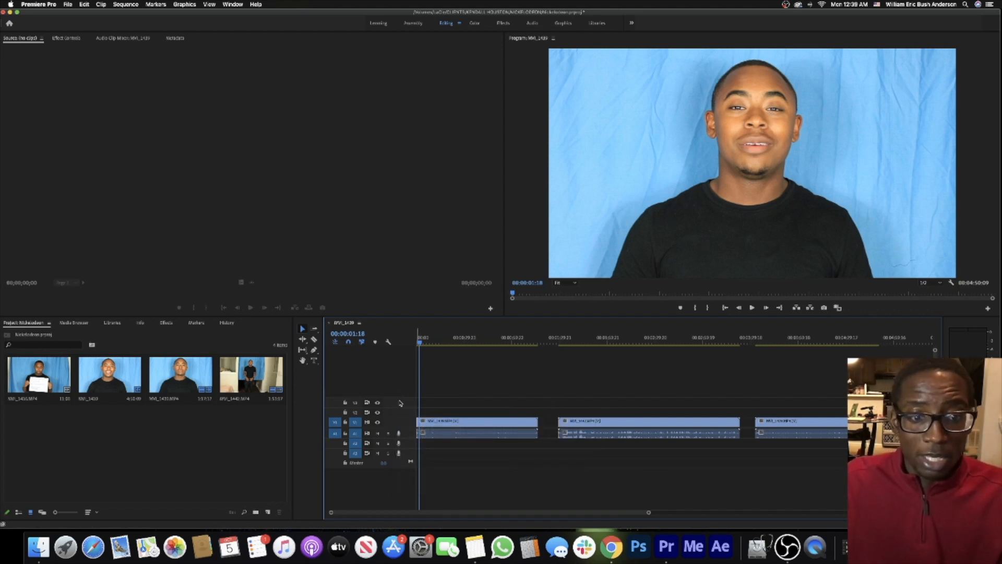
pyautogui.rightClick(400, 404)
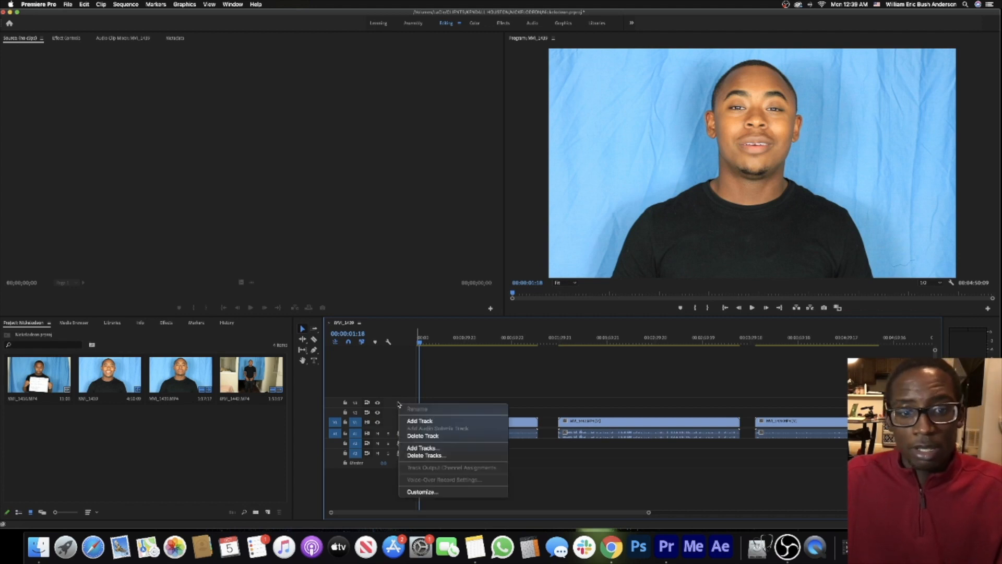
pyautogui.click(409, 450)
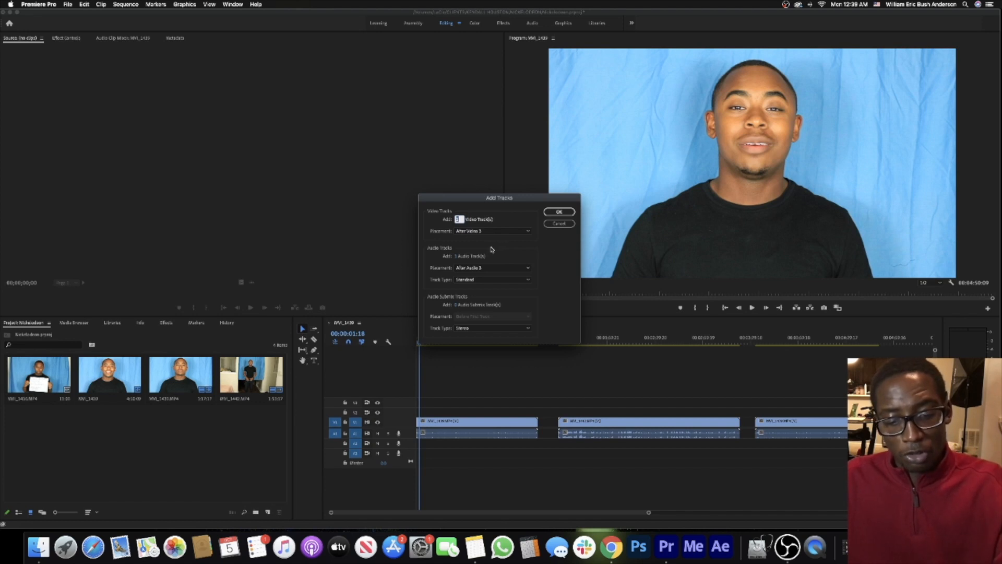
pyautogui.click(459, 257)
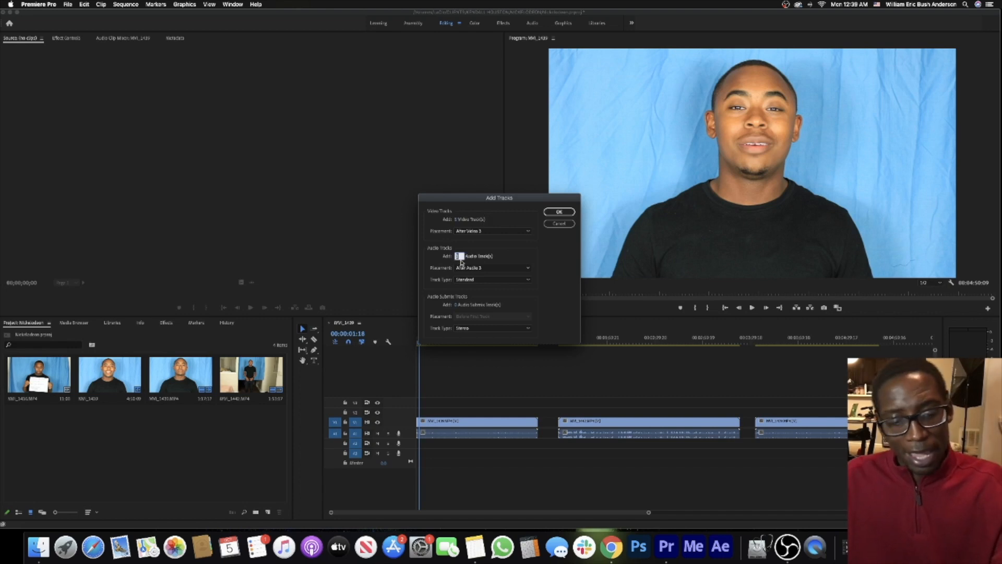
pyautogui.press('Return')
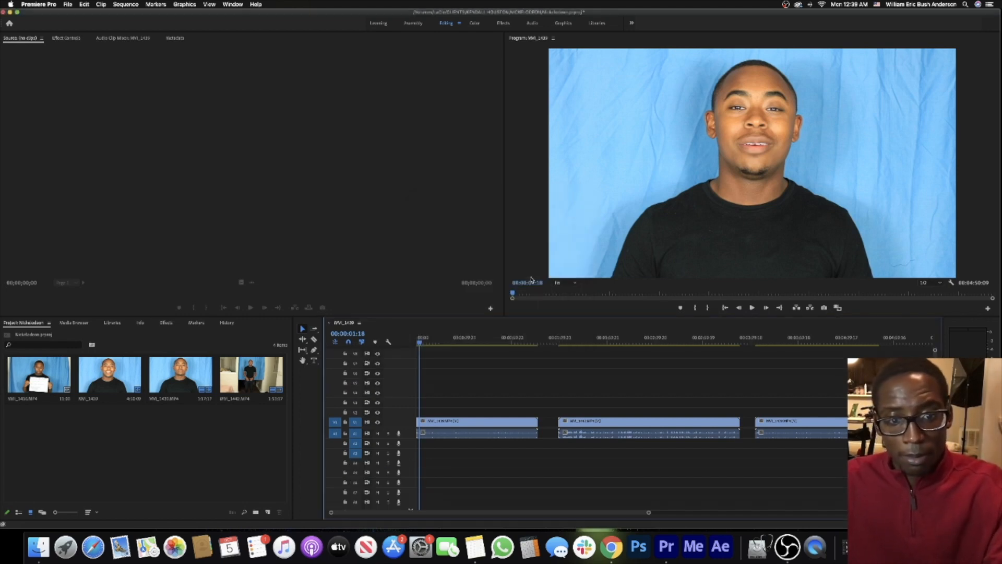
pyautogui.scroll(1, 417, 370)
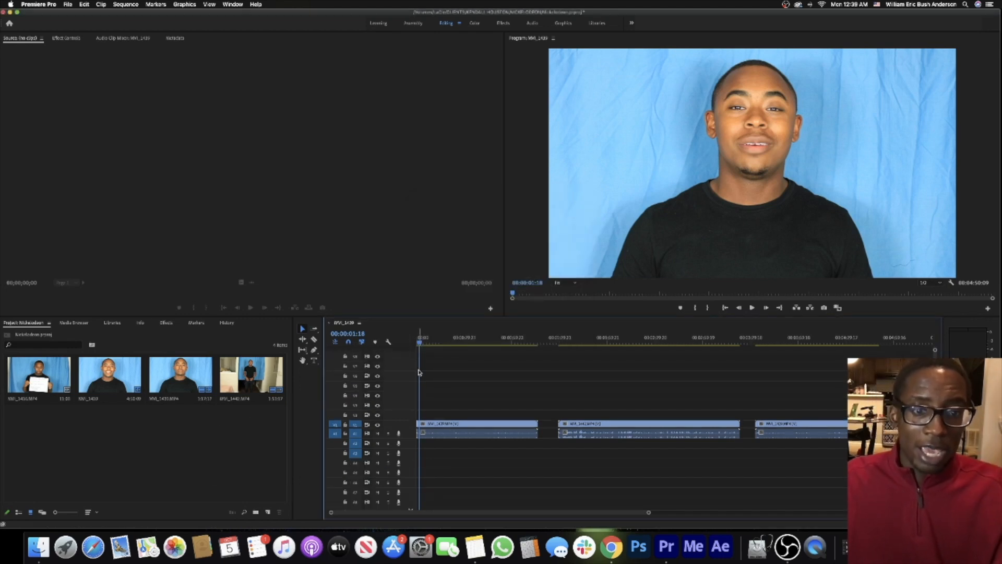
pyautogui.scroll(-1, 419, 371)
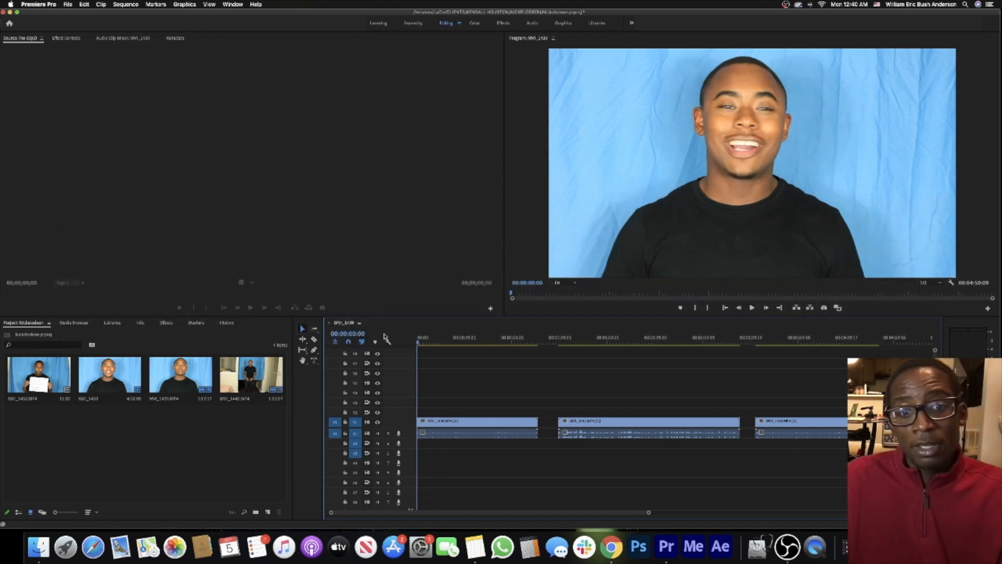
# Play about the first four seconds of the sequence to listen to the opening clip's sound.
pyautogui.press('Home')
pyautogui.press('space')
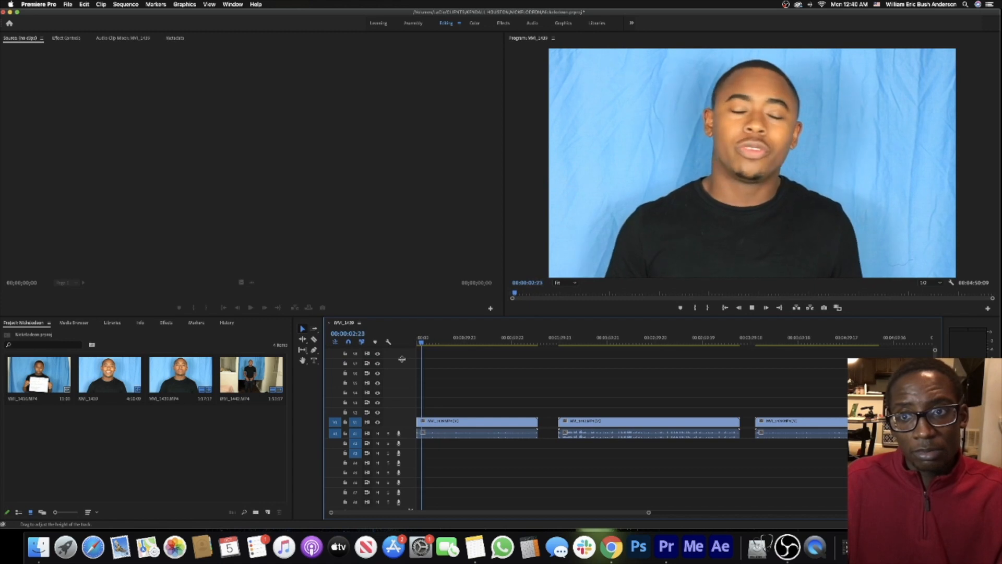
pyautogui.press('space')
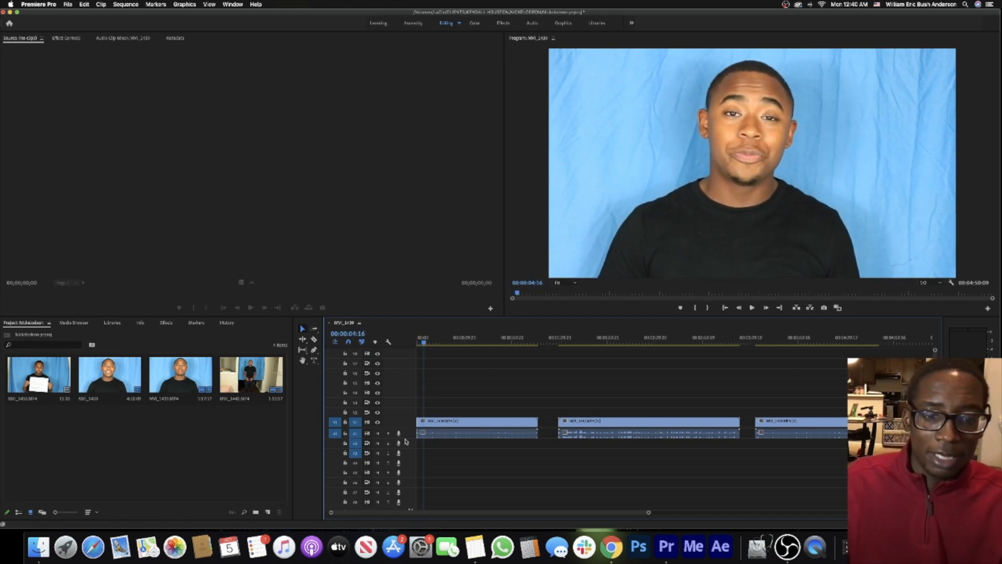
# Increase the height of the Audio 1 track so its clips' waveforms are easier to read.
pyautogui.moveTo(410, 439); pyautogui.dragTo(412, 454)
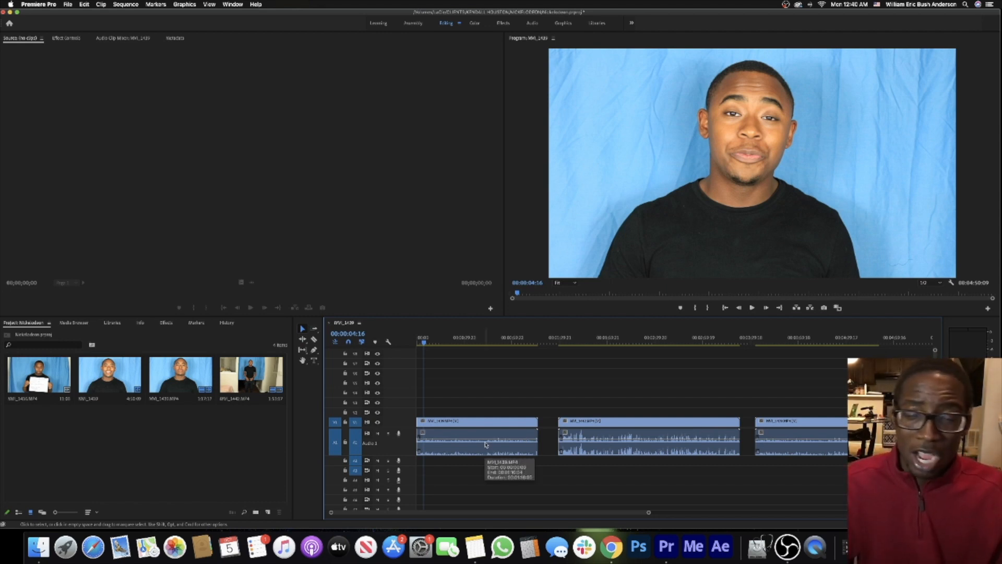
pyautogui.press('=')
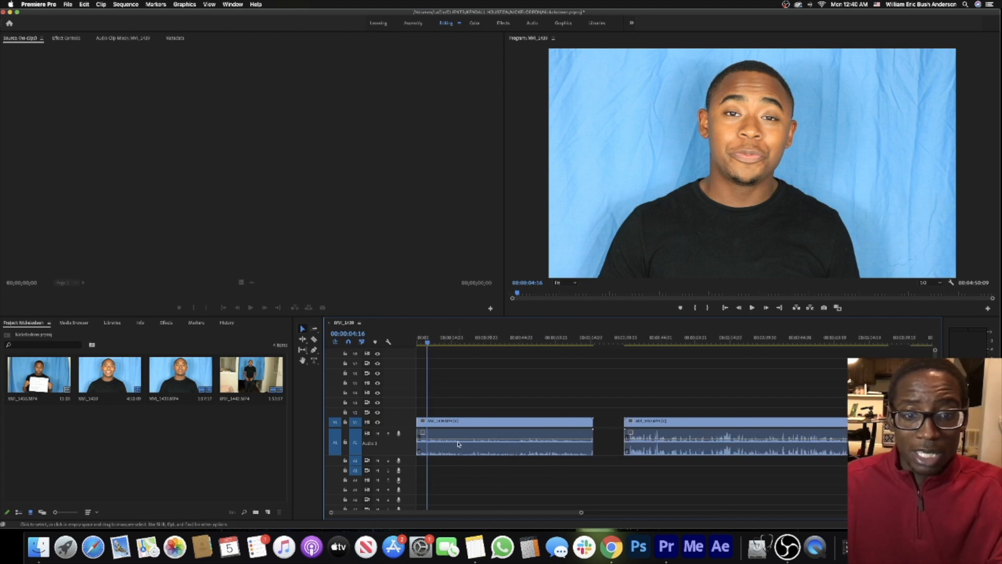
pyautogui.hscroll(1, 404, 459)
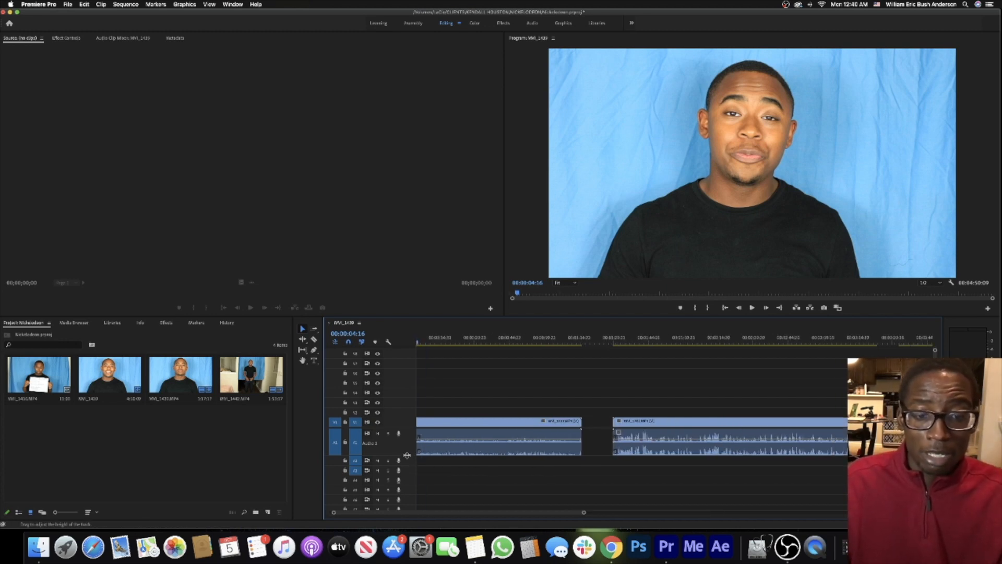
pyautogui.moveTo(406, 455)
pyautogui.mouseDown()
pyautogui.moveTo(407, 442)
pyautogui.moveTo(407, 458)
pyautogui.mouseUp()
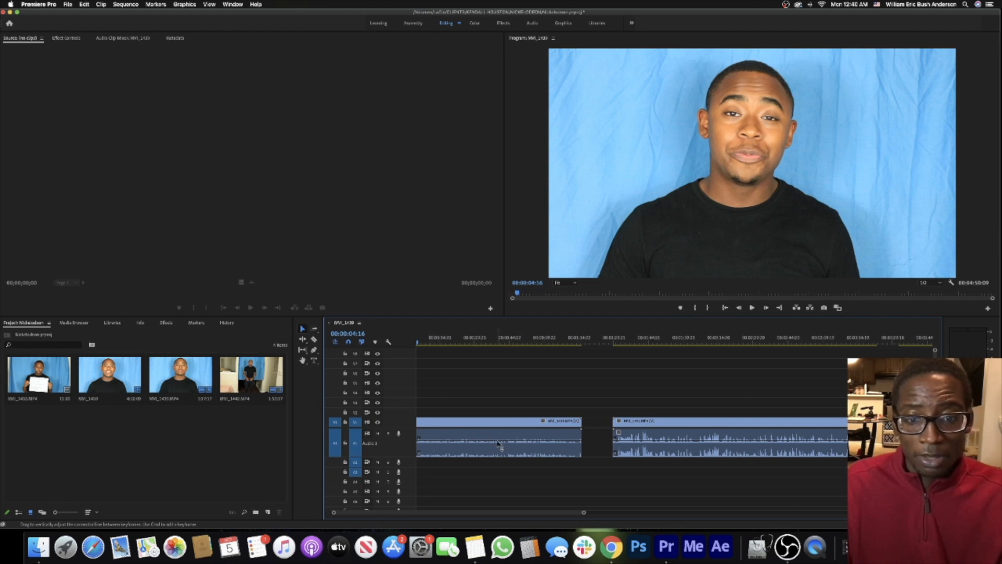
# Lower and then raise the first clip's audio volume line, listening to the playback at each level.
pyautogui.moveTo(498, 444); pyautogui.dragTo(499, 448)
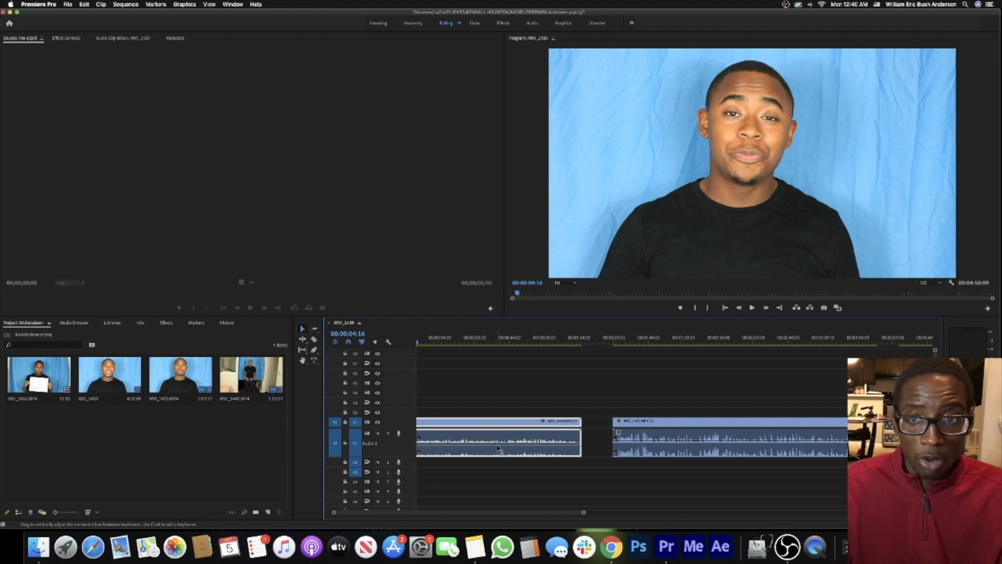
pyautogui.press('space')
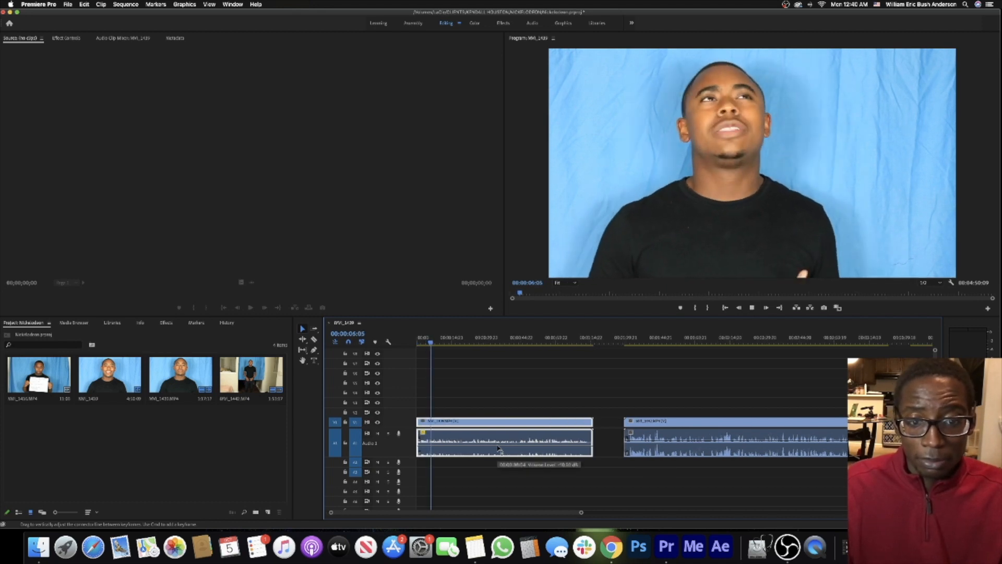
pyautogui.press('space')
pyautogui.moveTo(498, 448); pyautogui.dragTo(498, 437)
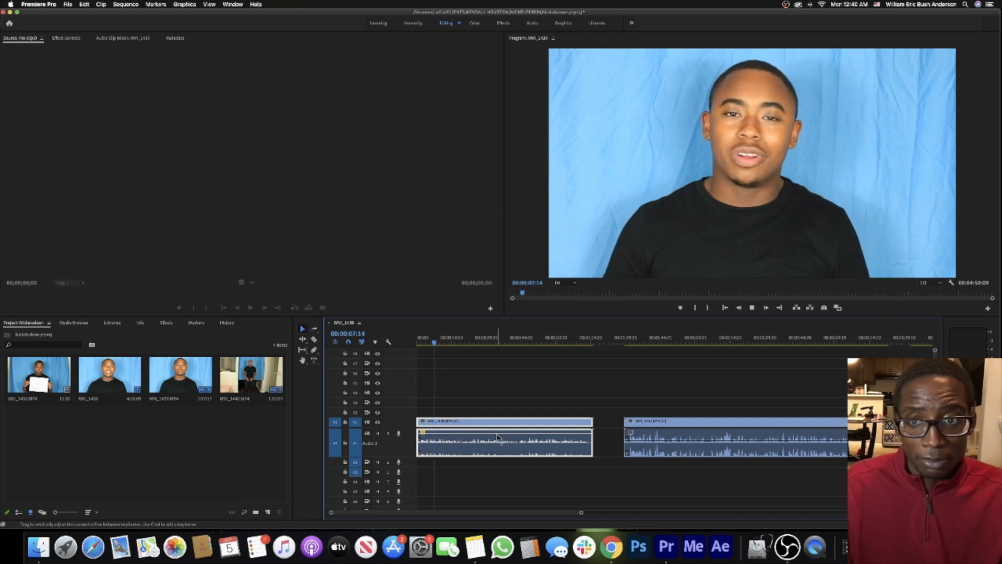
pyautogui.press('space')
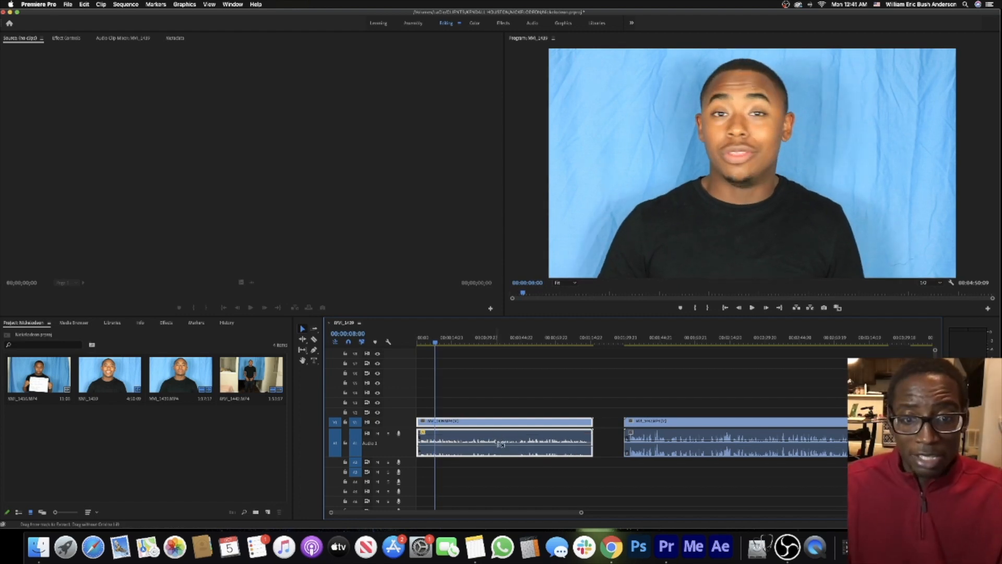
# Open the audio gain settings for the first clip and apply the Set Gain option to it.
pyautogui.hscroll(1, 502, 444)
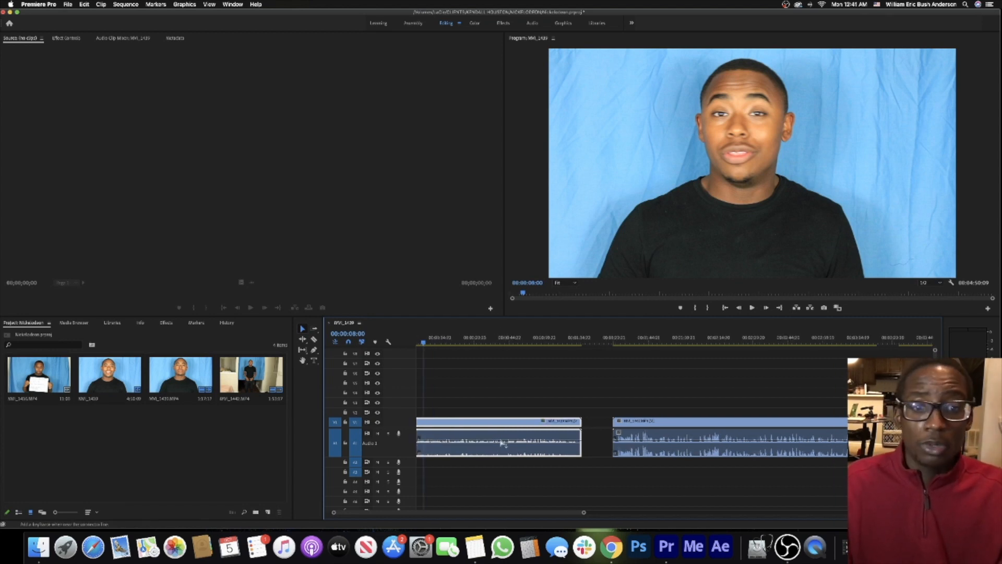
pyautogui.click(614, 438)
pyautogui.click(535, 436)
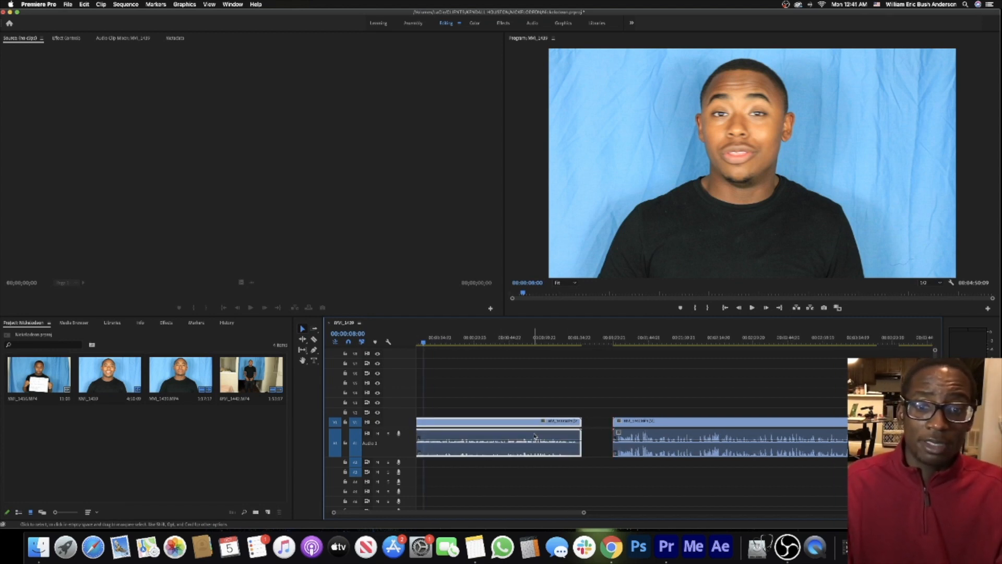
pyautogui.press('g')
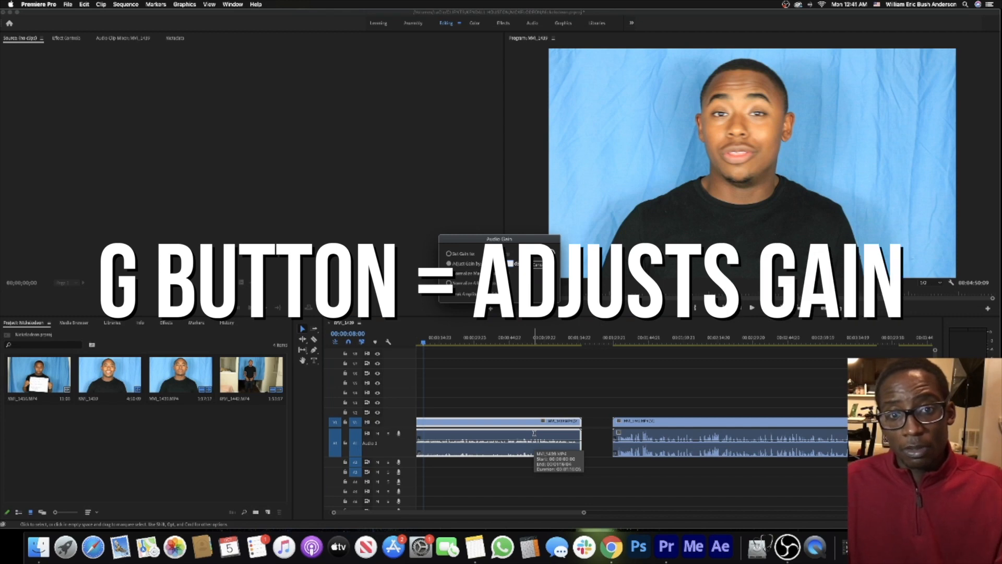
pyautogui.click(461, 256)
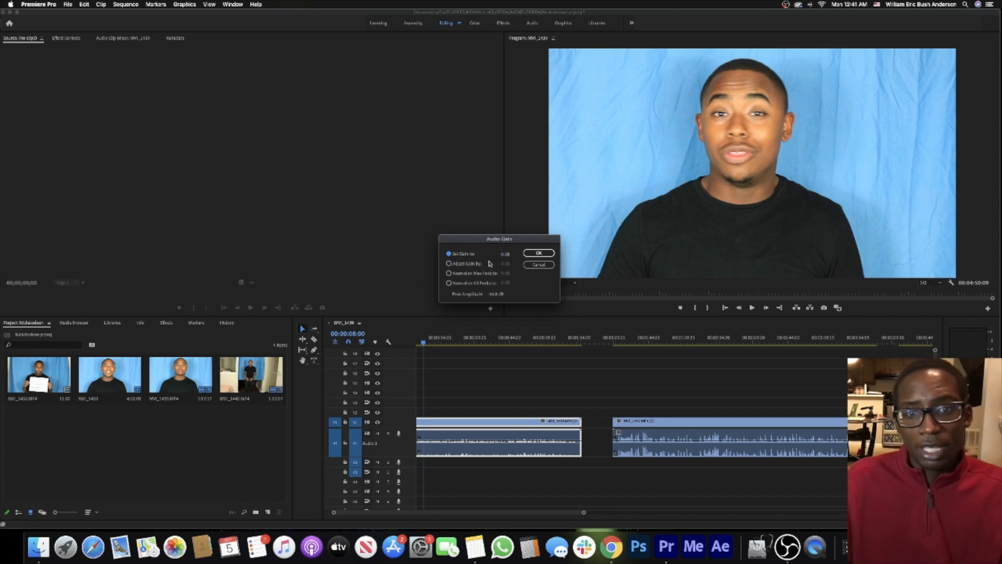
pyautogui.press('Return')
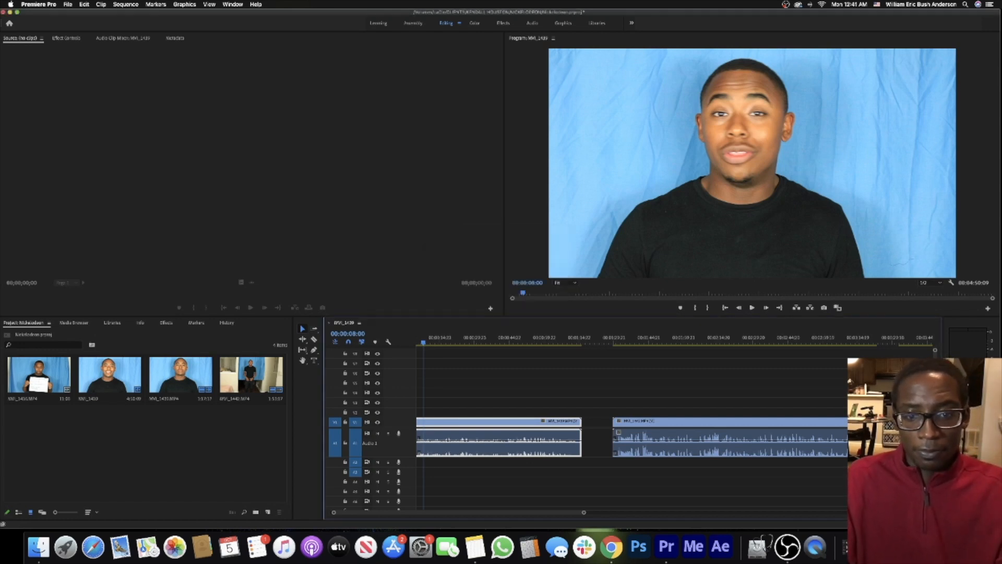
# Play the first seconds of the sequence to hear the first clip, and nudge the second clip's audio volume line upward.
pyautogui.moveTo(452, 342); pyautogui.dragTo(413, 345)
pyautogui.press('space')
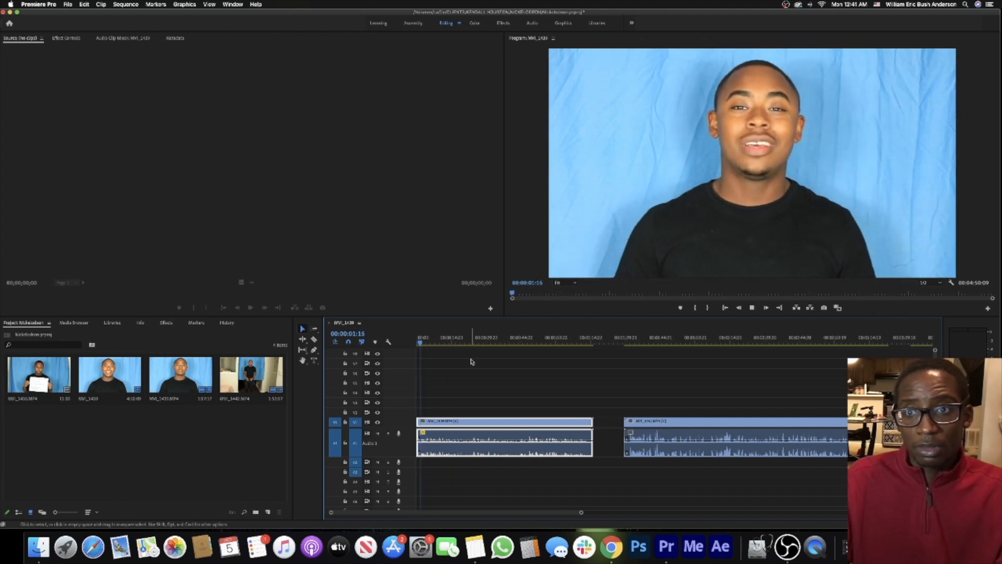
pyautogui.press('space')
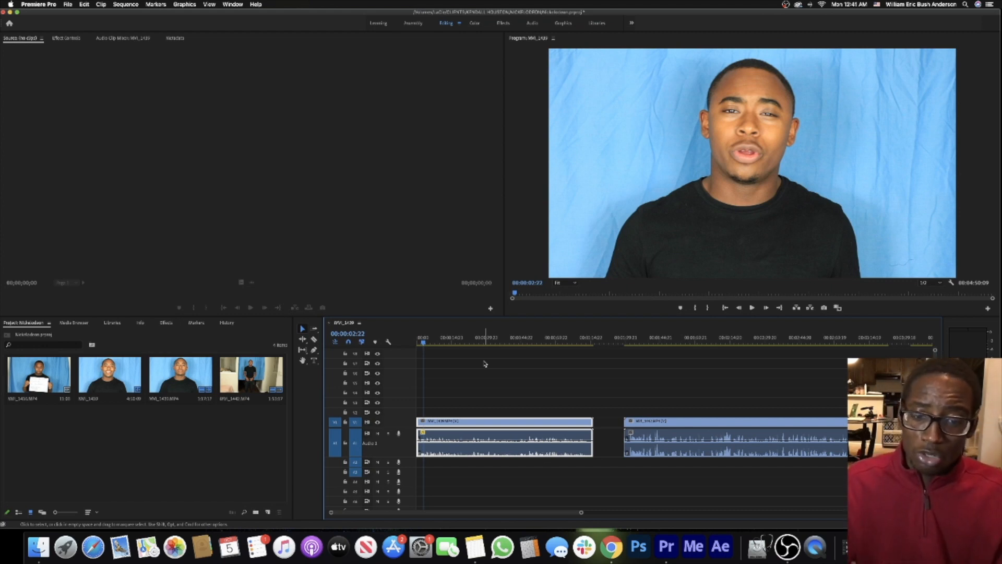
pyautogui.moveTo(683, 441)
pyautogui.mouseDown()
pyautogui.moveTo(684, 453)
pyautogui.moveTo(684, 437)
pyautogui.mouseUp()
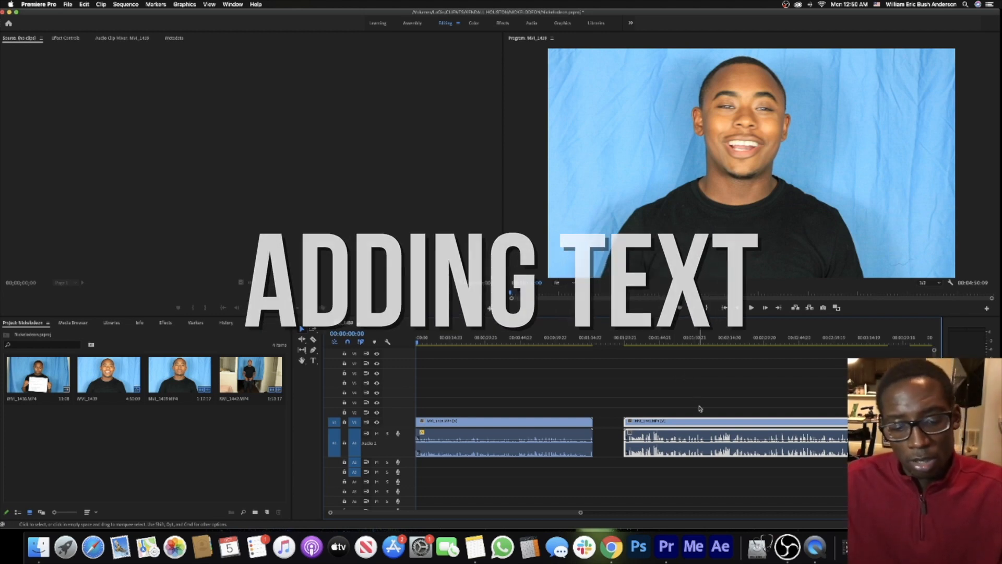
pyautogui.click(531, 423)
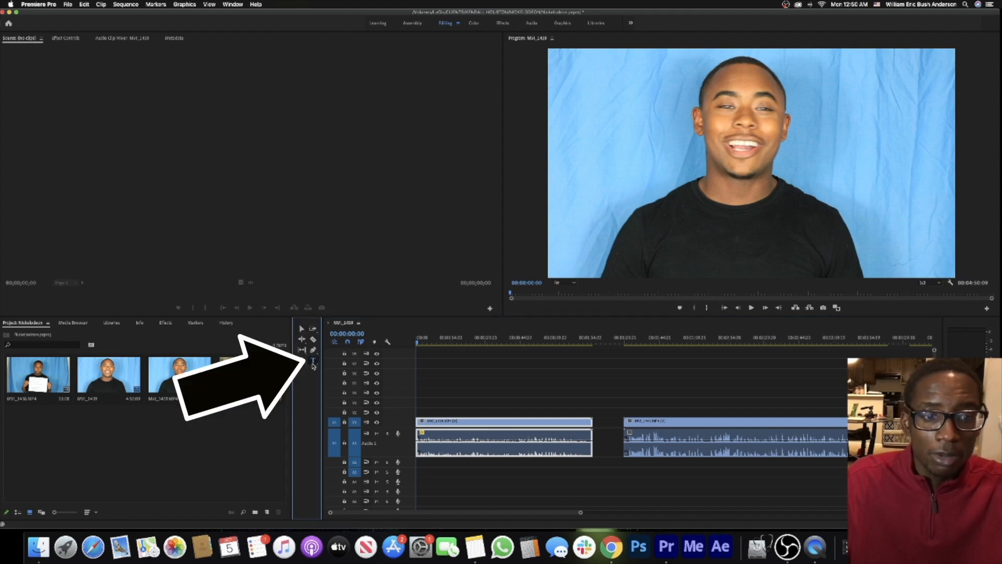
pyautogui.click(314, 360)
pyautogui.click(591, 127)
pyautogui.write('KEnd')
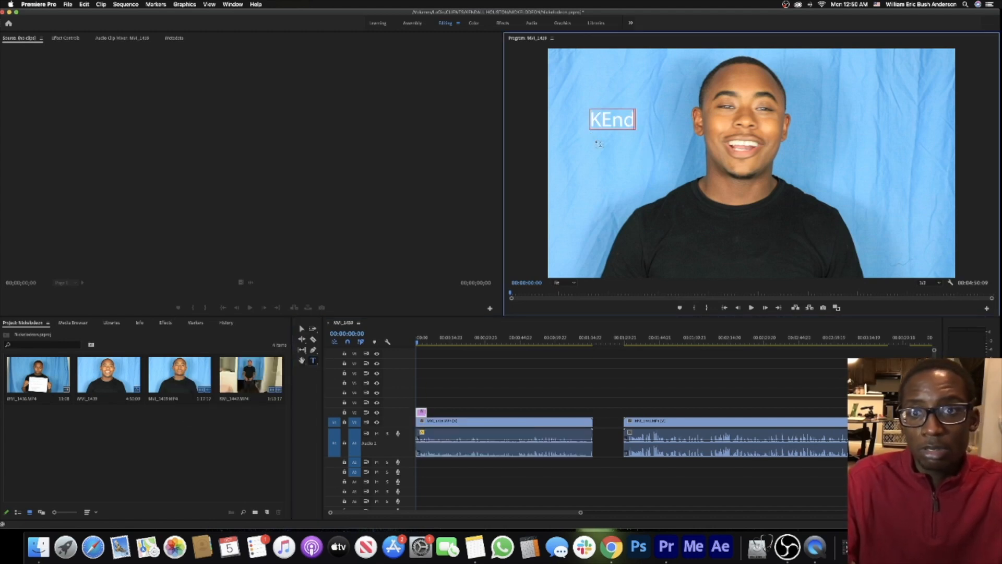
pyautogui.press('BackSpace')
pyautogui.write('NDALL')
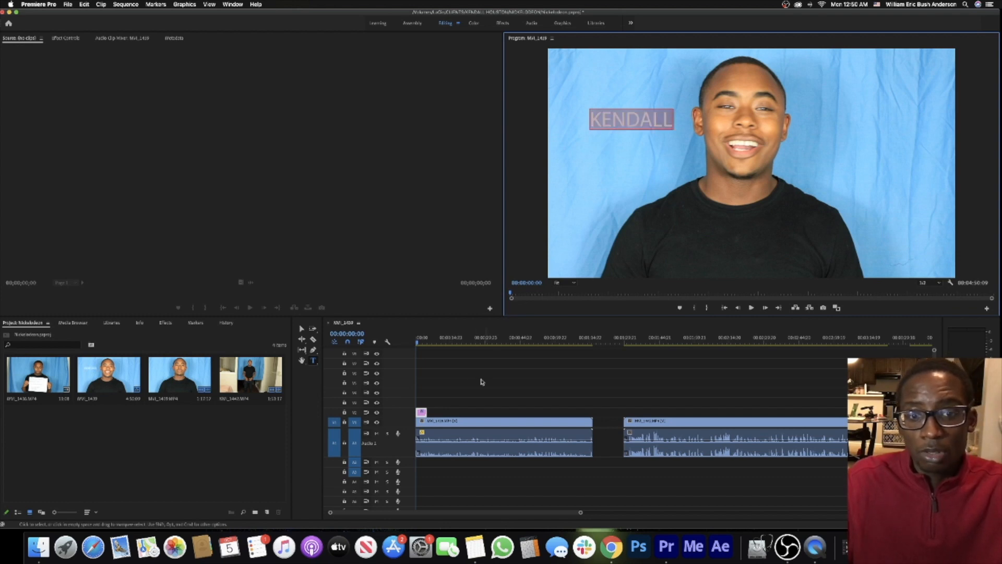
pyautogui.click(442, 414)
pyautogui.press('BackSpace')
pyautogui.press('-')
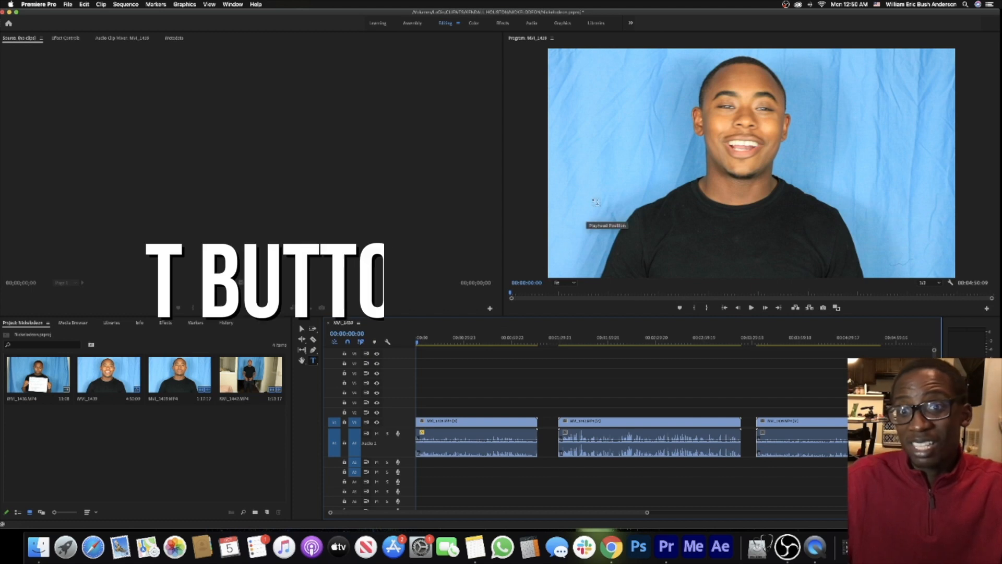
# Add a text title with the man's first name on the backdrop beside his head at the start of the sequence.
pyautogui.click(571, 134)
pyautogui.write('4')
pyautogui.press('BackSpace')
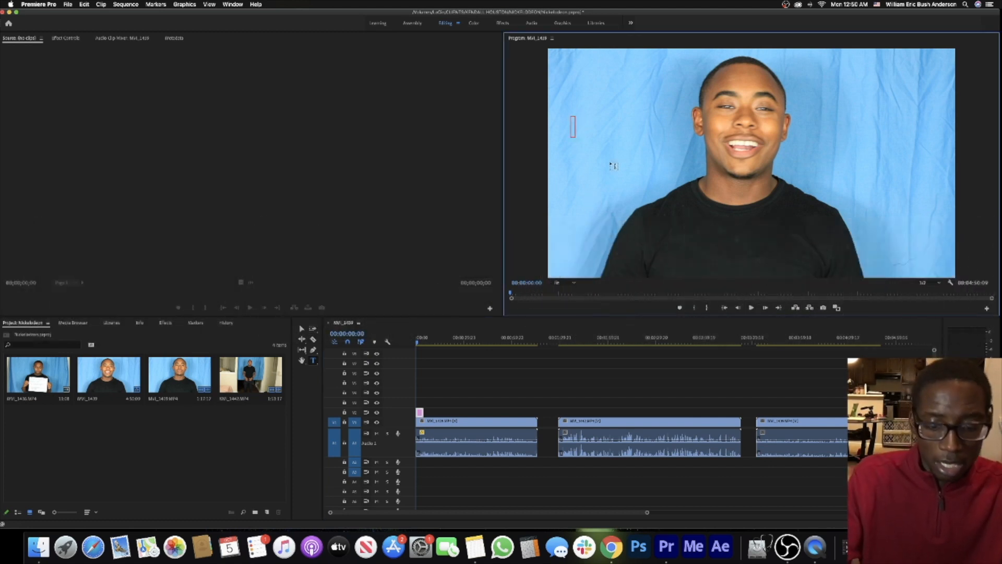
pyautogui.write('Kendall')
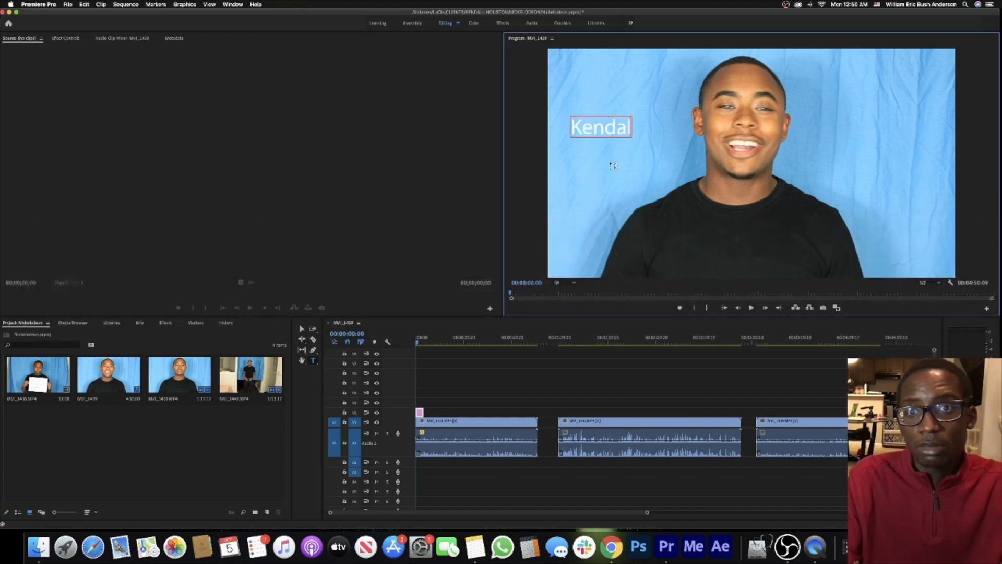
pyautogui.click(498, 394)
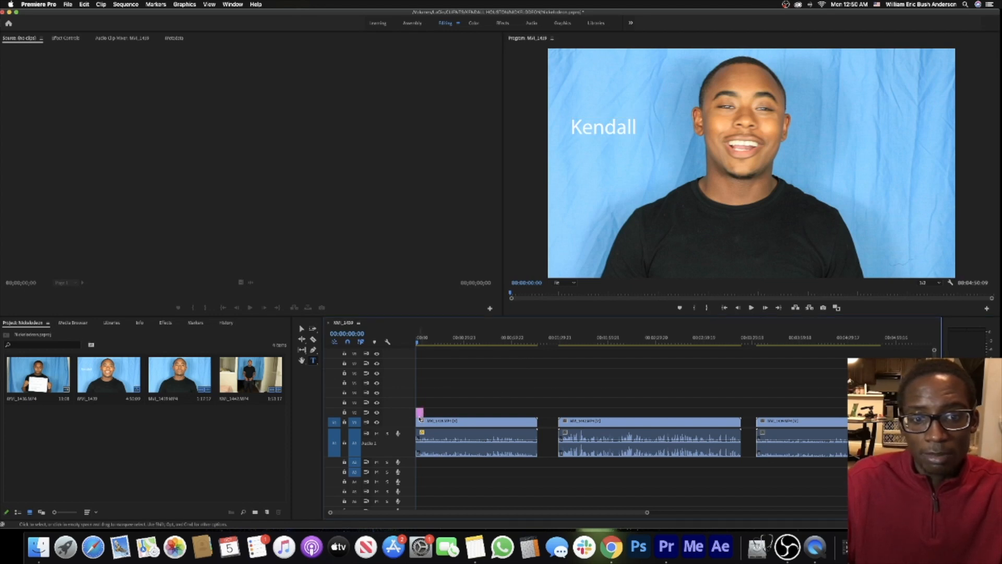
# Try a larger scale in the title graphic's effect controls, restore it to 100, and shift the title horizontally toward the man's face.
pyautogui.click(314, 361)
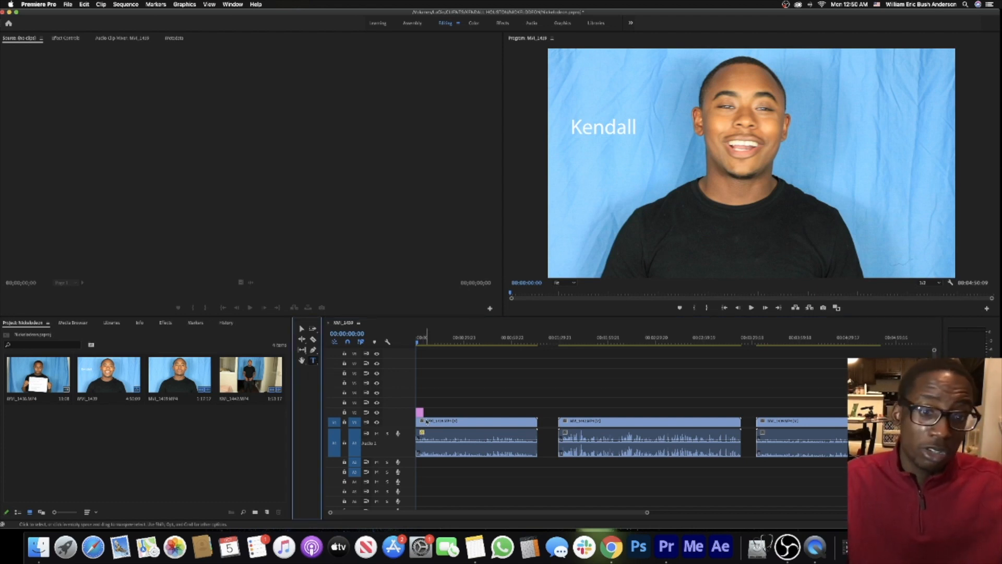
pyautogui.click(420, 413)
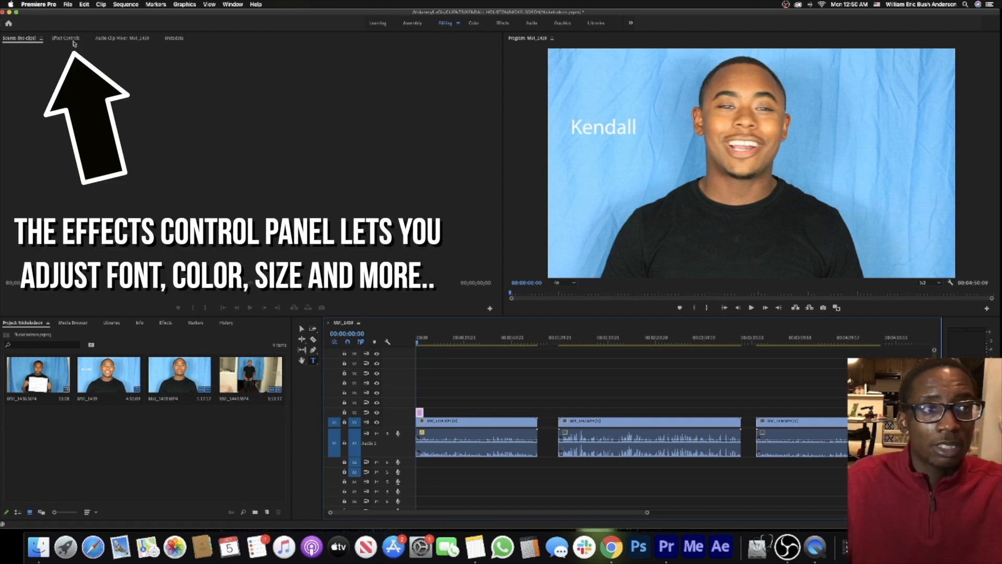
pyautogui.click(66, 38)
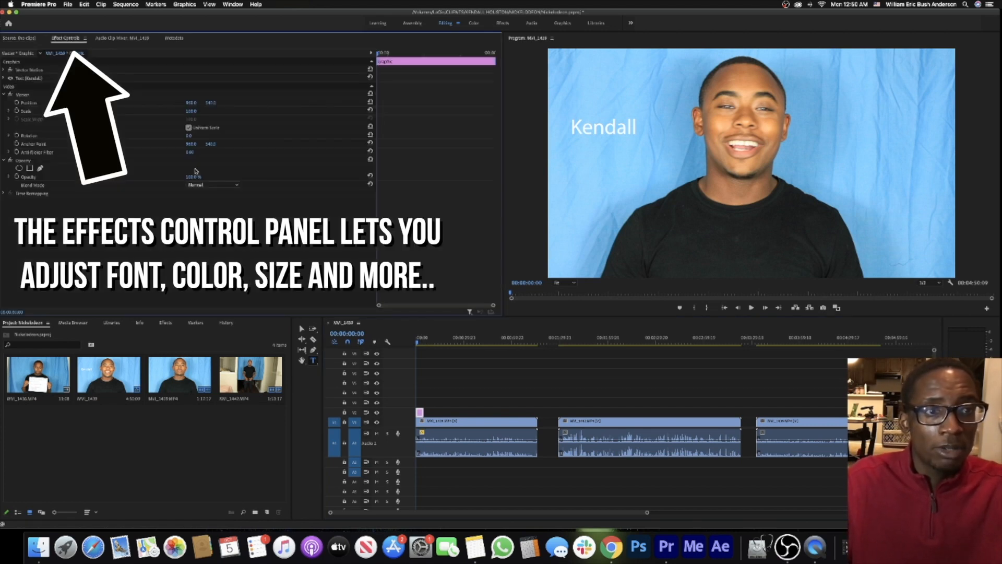
pyautogui.click(572, 132)
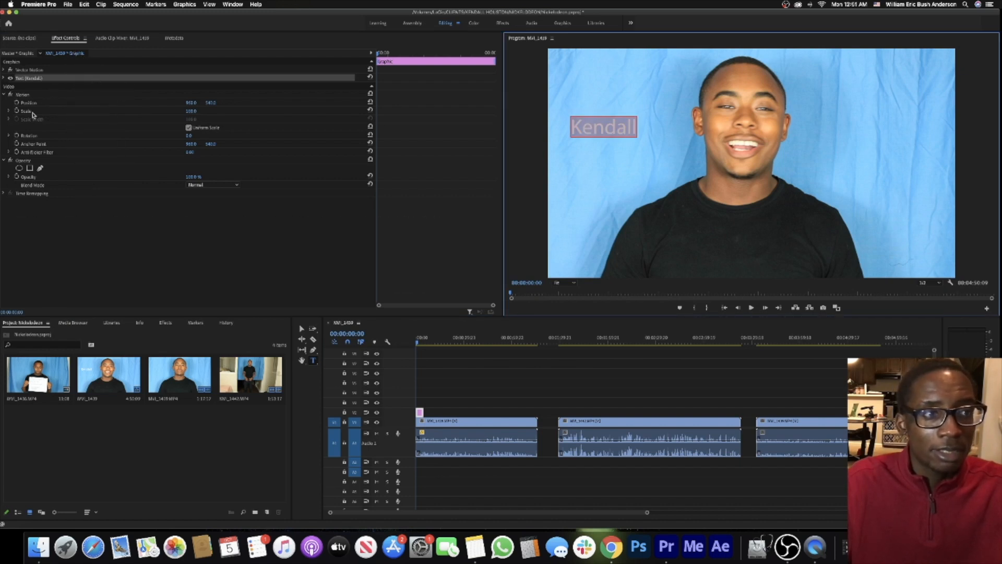
pyautogui.moveTo(191, 111); pyautogui.dragTo(473, 103)
pyautogui.click(195, 112)
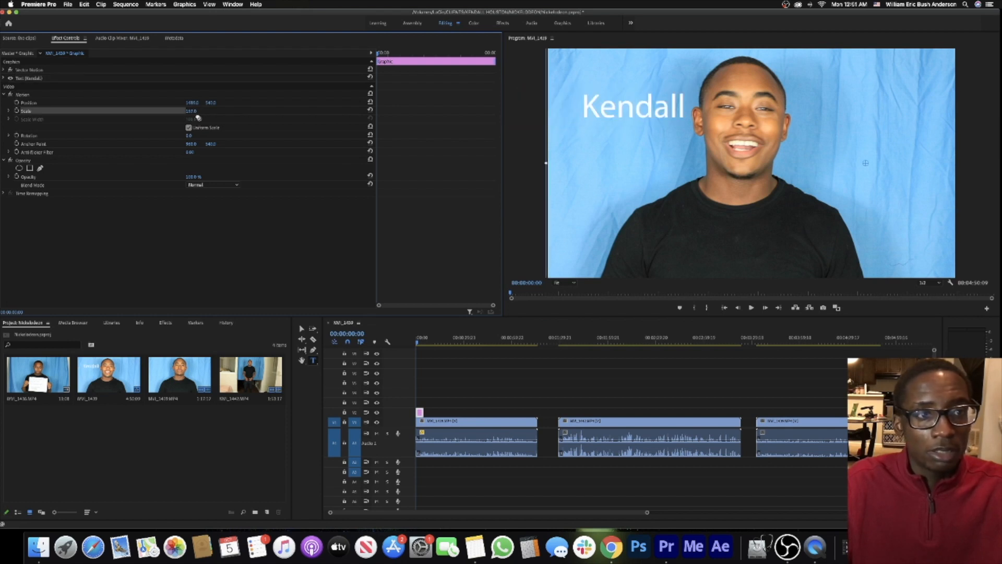
pyautogui.moveTo(193, 111); pyautogui.dragTo(210, 111)
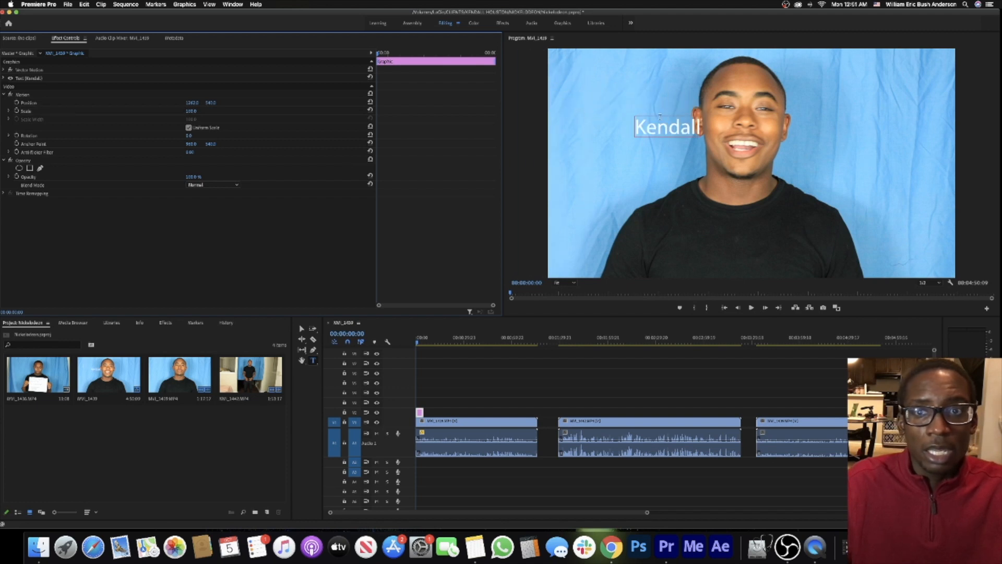
# Expand the title's text properties and change its fill color to pure red.
pyautogui.doubleClick(659, 123)
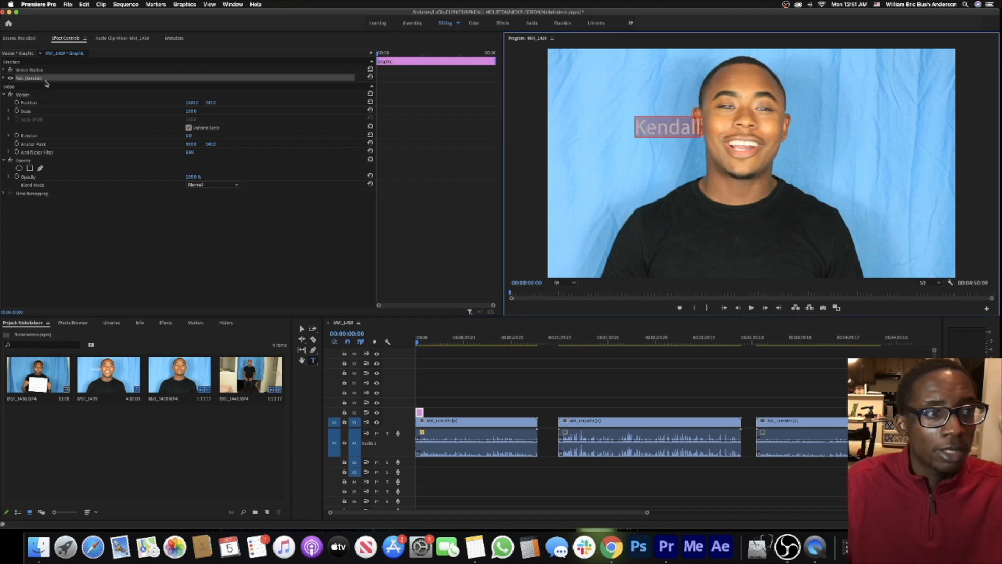
pyautogui.click(3, 78)
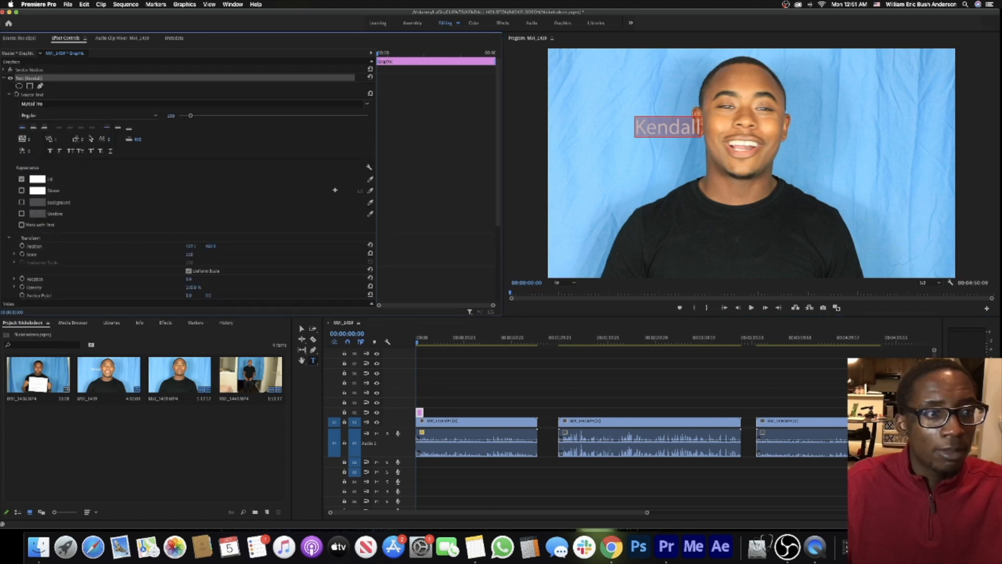
pyautogui.click(37, 179)
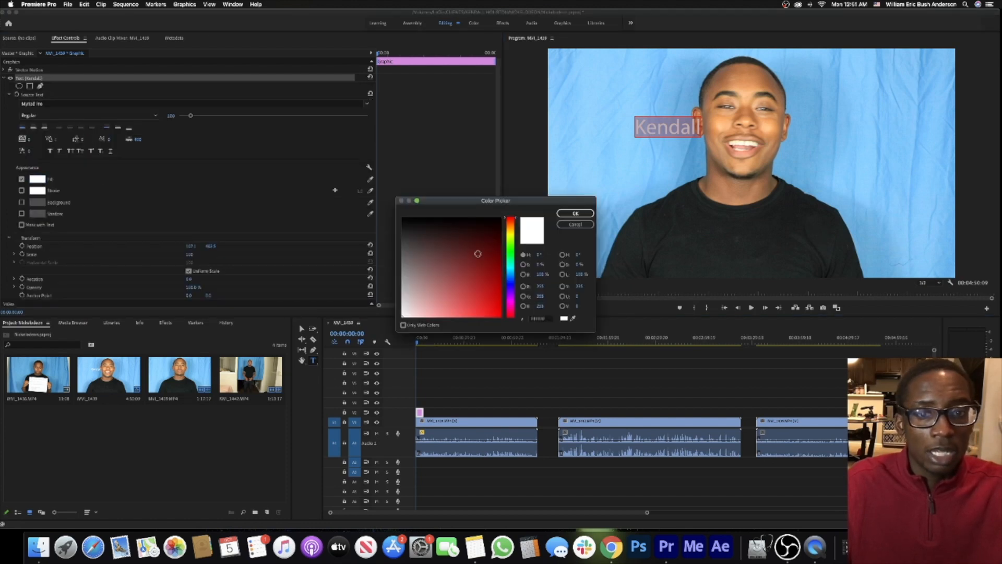
pyautogui.moveTo(477, 254); pyautogui.dragTo(500, 316)
pyautogui.click(575, 214)
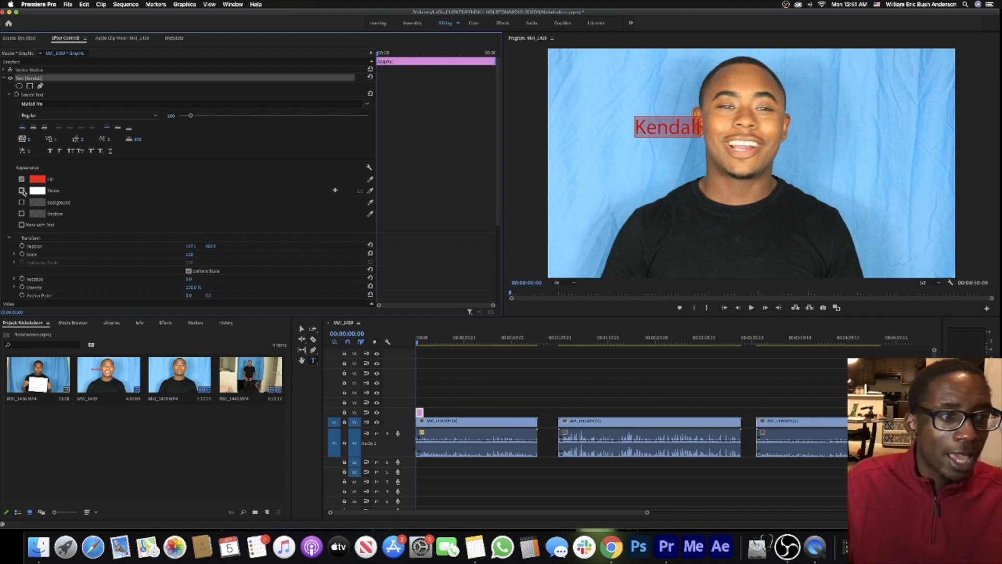
# Add a black stroke with a width of 5 to the title text.
pyautogui.click(41, 192)
pyautogui.moveTo(461, 262)
pyautogui.mouseDown()
pyautogui.moveTo(461, 277)
pyautogui.moveTo(443, 157)
pyautogui.mouseUp()
pyautogui.click(576, 214)
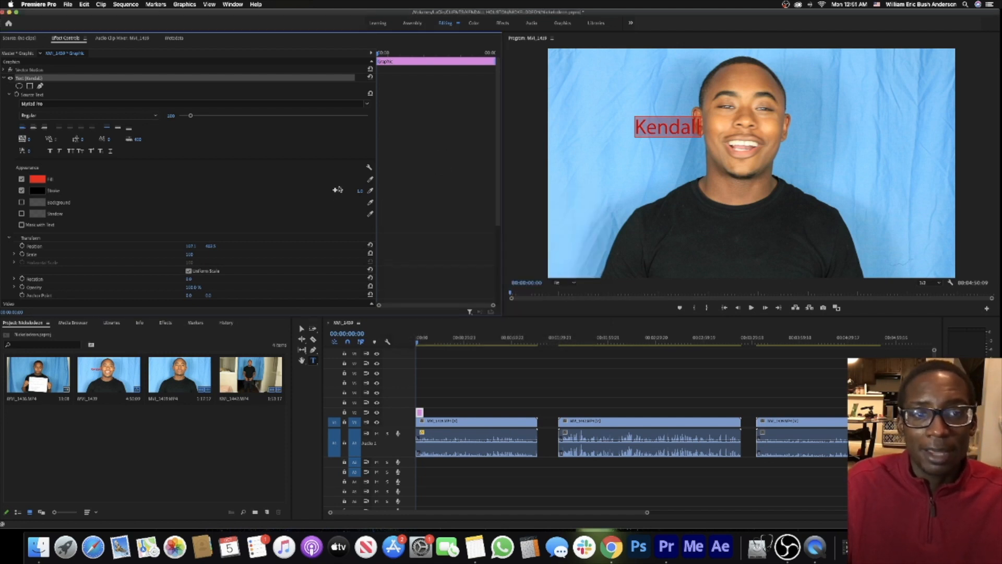
pyautogui.click(361, 192)
pyautogui.write('5')
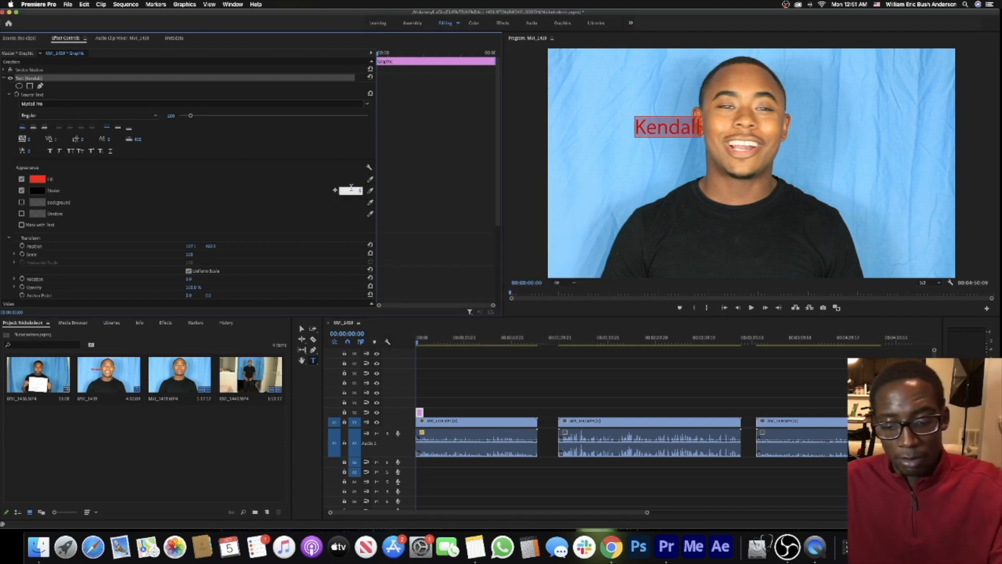
pyautogui.press('Return')
pyautogui.click(645, 125)
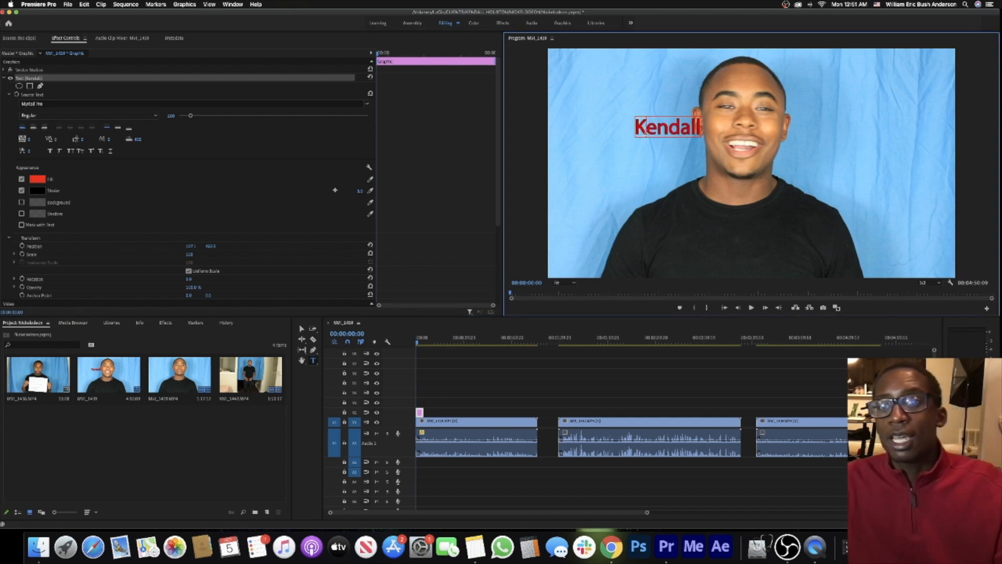
# Enable a background behind the title text and change its color to white.
pyautogui.scroll(-1, 643, 122)
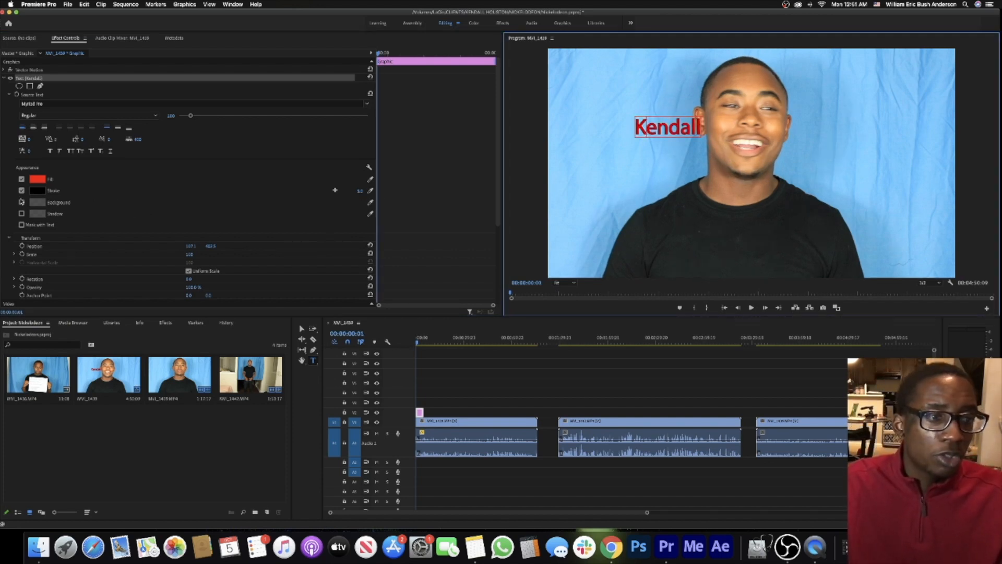
pyautogui.click(21, 202)
pyautogui.click(43, 206)
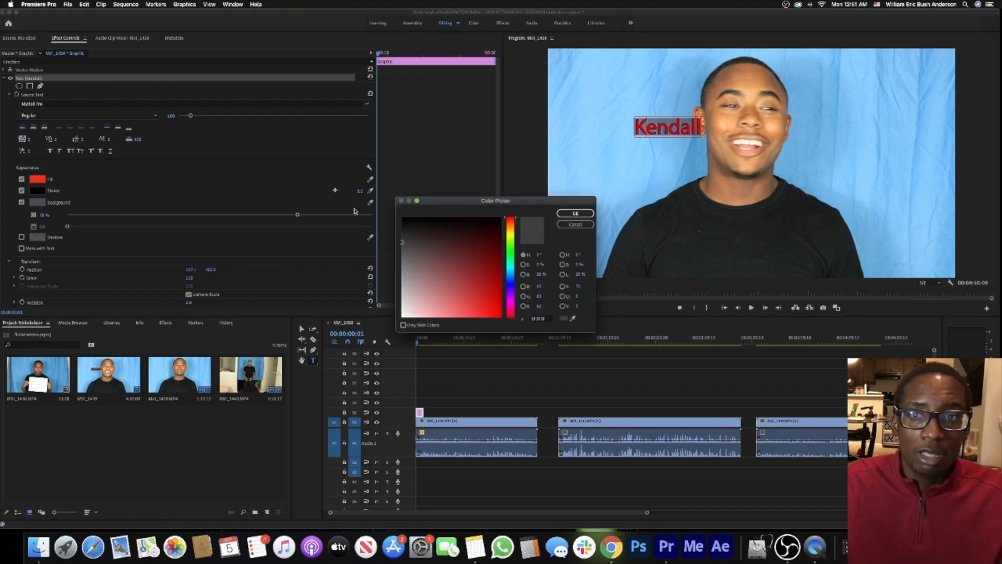
pyautogui.moveTo(483, 282); pyautogui.dragTo(301, 371)
pyautogui.click(576, 213)
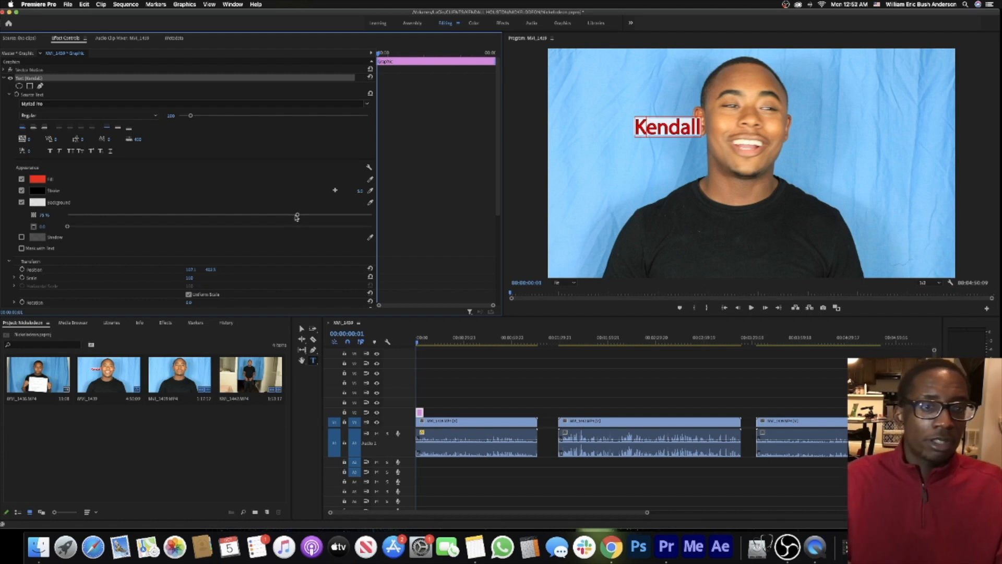
# Set the title background's opacity to 100% and its size to about 17, trying lower opacity and larger sizes along the way.
pyautogui.moveTo(289, 218); pyautogui.dragTo(102, 214)
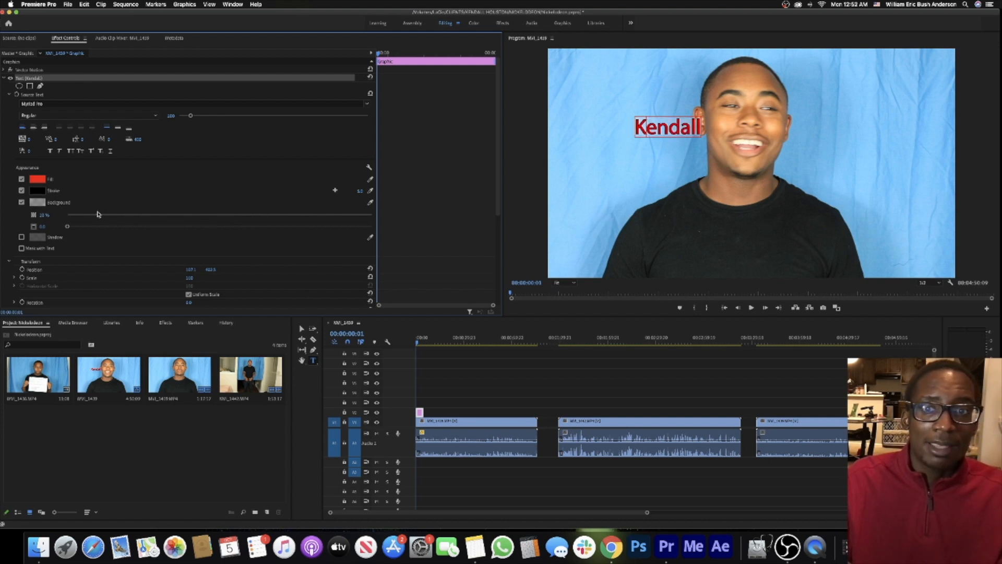
pyautogui.moveTo(201, 219); pyautogui.dragTo(332, 215)
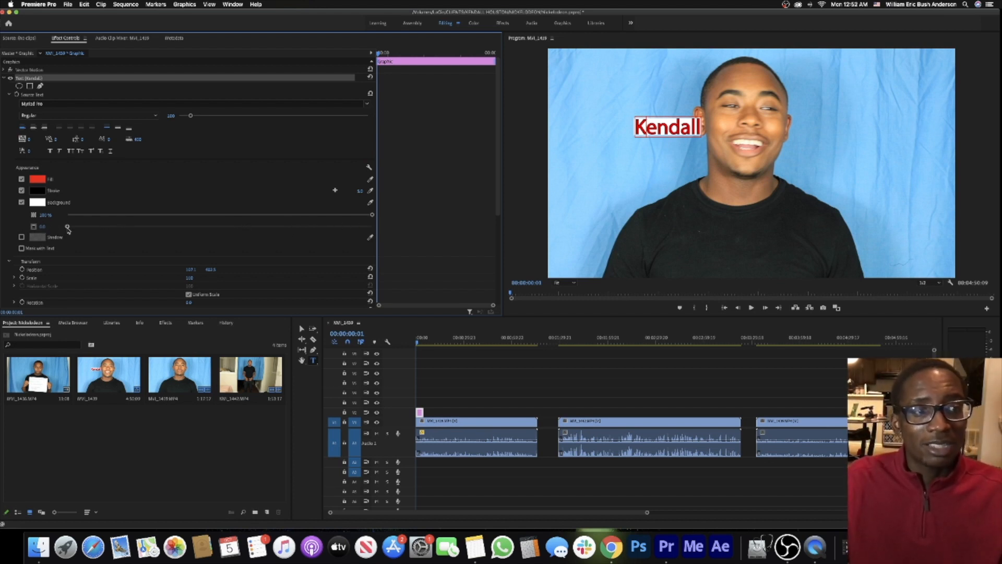
pyautogui.moveTo(67, 227); pyautogui.dragTo(238, 236)
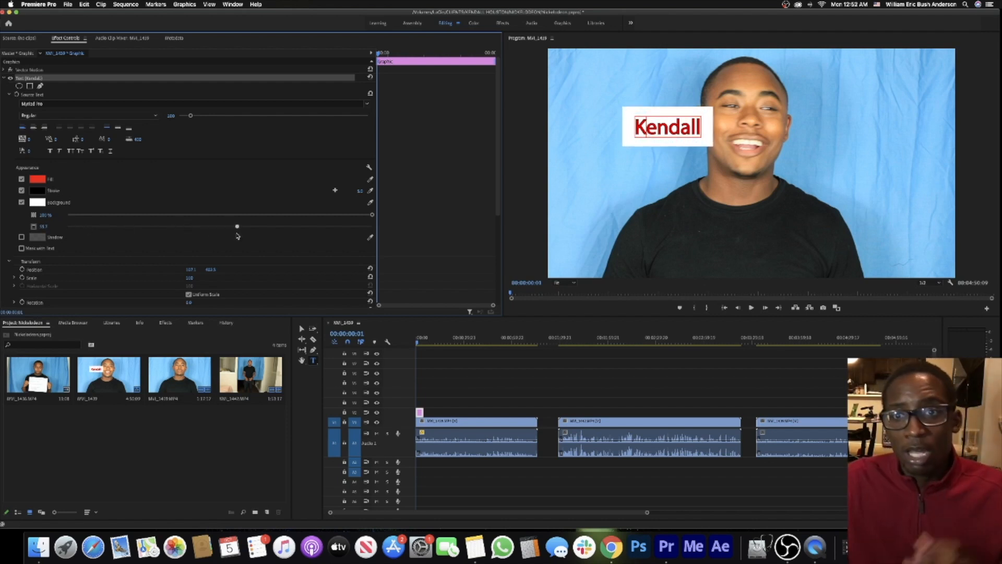
pyautogui.moveTo(237, 236); pyautogui.dragTo(119, 230)
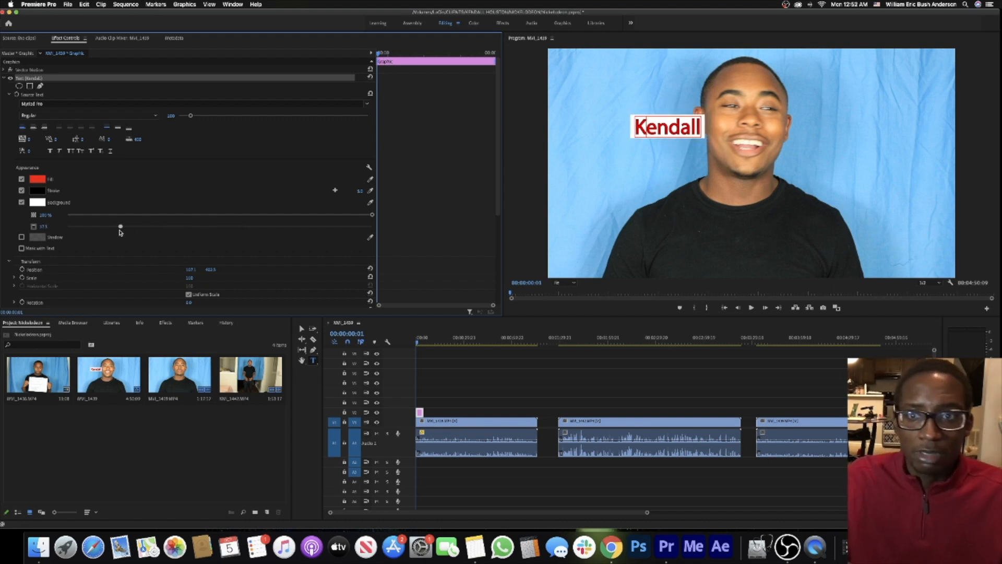
# Try tilting the title text counterclockwise, and set its rotation back to 0.
pyautogui.scroll(-5, 157, 222)
pyautogui.moveTo(189, 208); pyautogui.dragTo(97, 206)
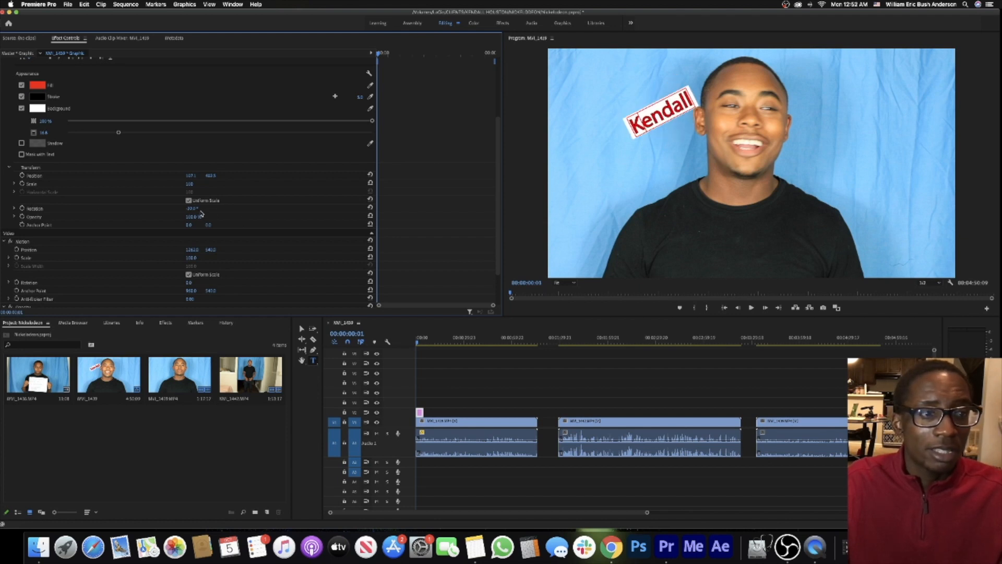
pyautogui.write('0')
pyautogui.press('Return')
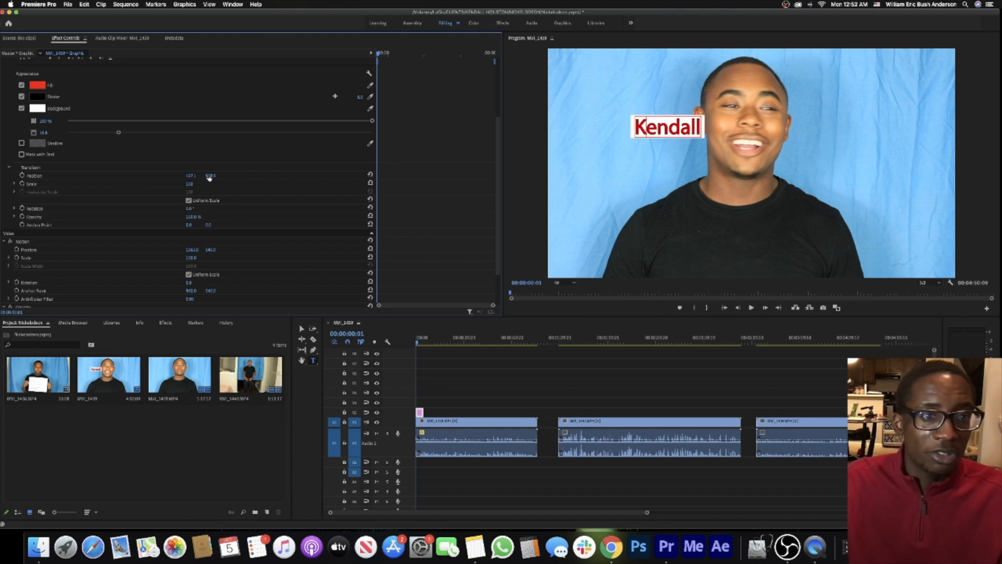
# Change the title's horizontal and vertical position so it sits centered on the man's chest, on the black shirt.
pyautogui.click(174, 178)
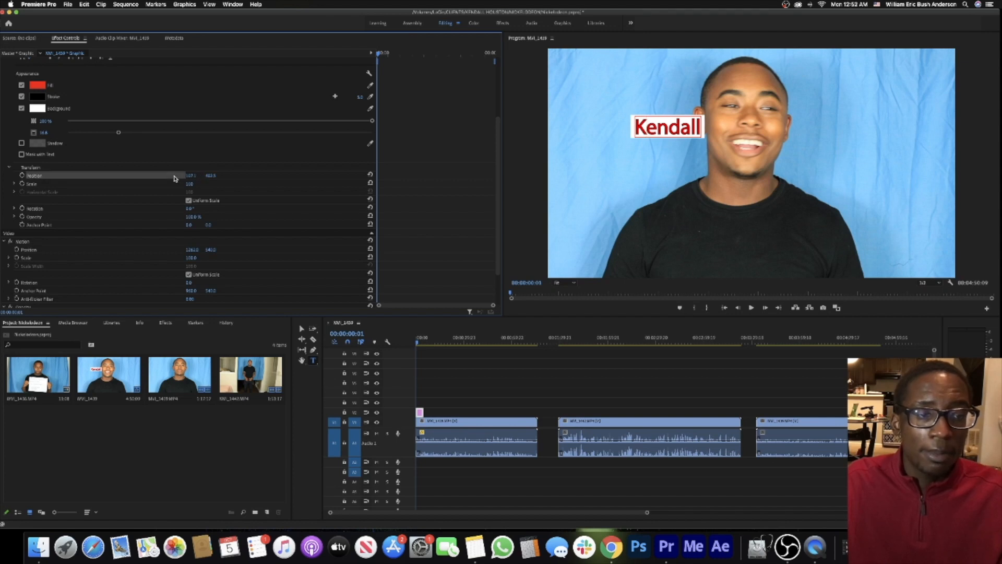
pyautogui.click(229, 182)
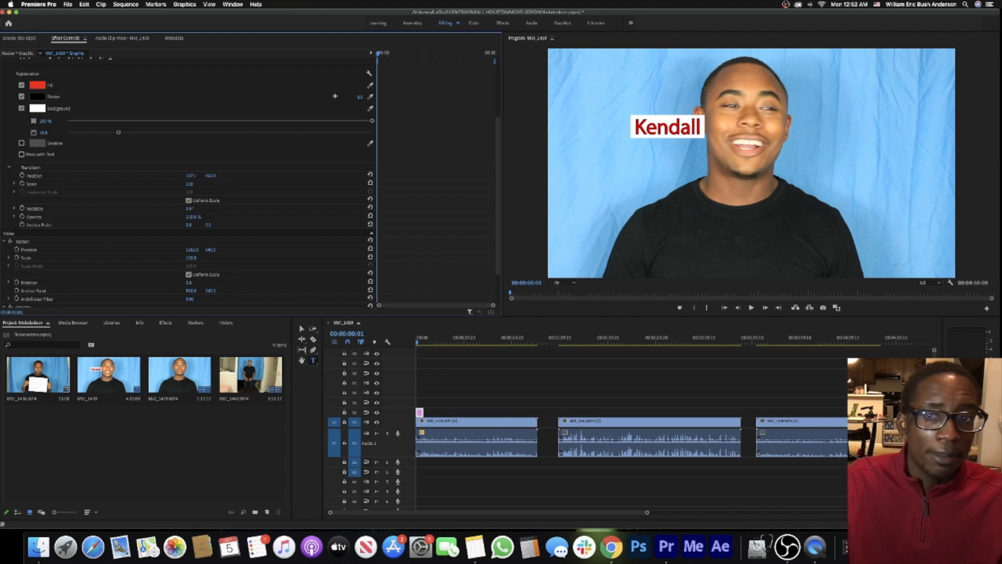
pyautogui.moveTo(191, 176); pyautogui.dragTo(318, 175)
pyautogui.moveTo(211, 176); pyautogui.dragTo(151, 183)
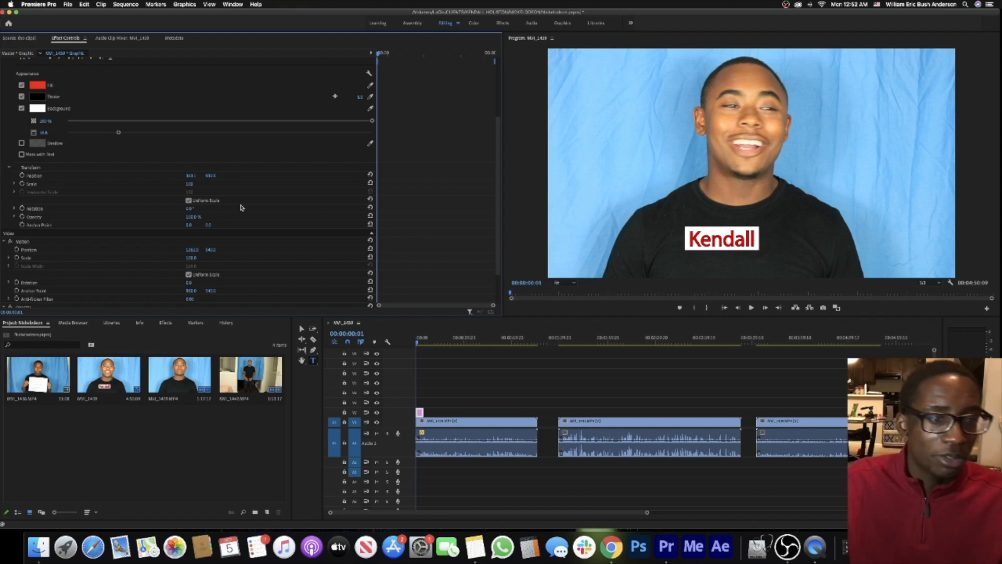
pyautogui.scroll(4, 264, 194)
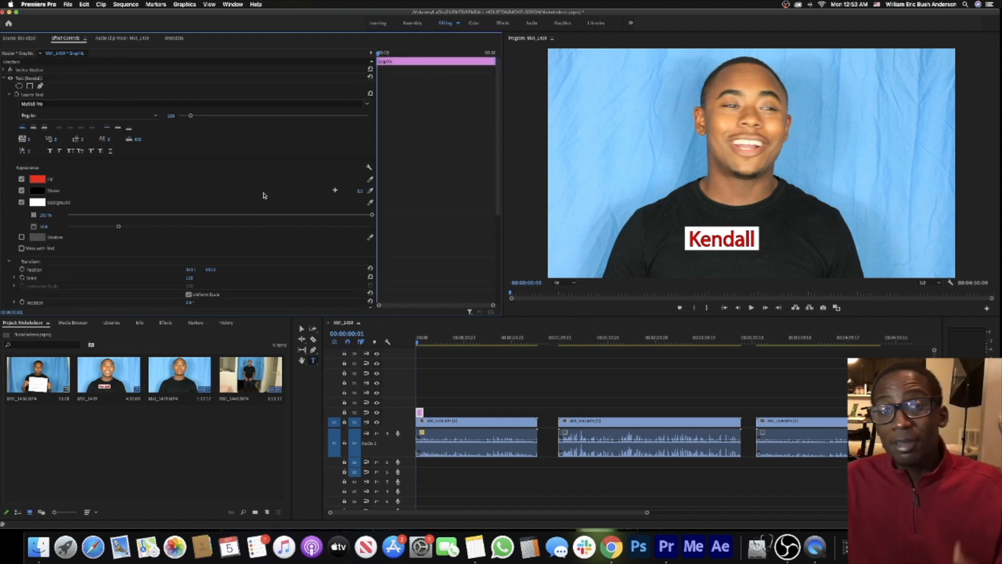